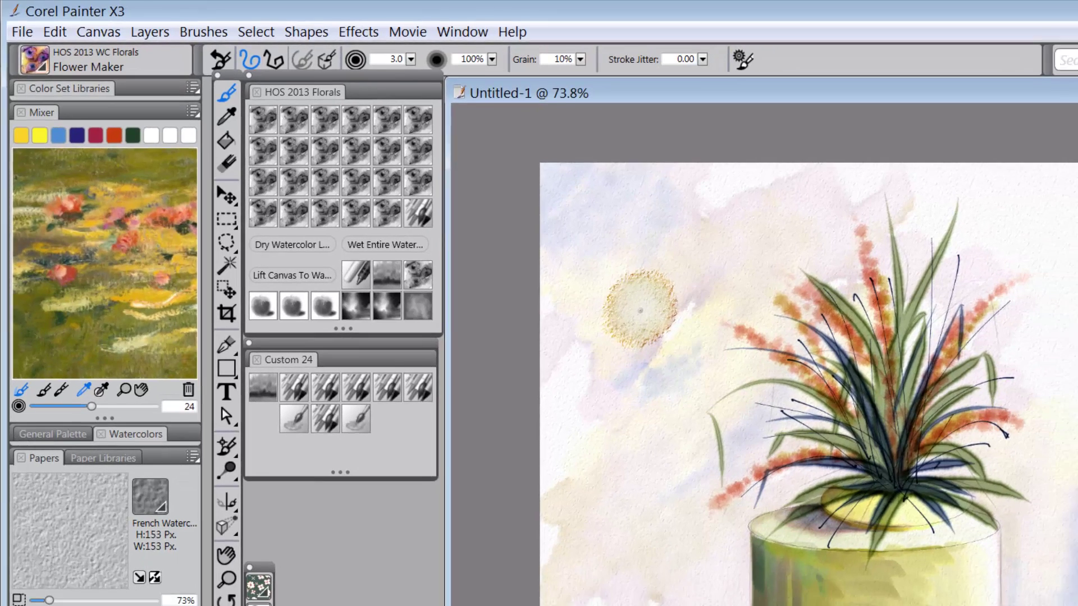
- Undo the round test flower and choose a texture from the Suminagashi Papers as the current paper
key("ctrl+z")
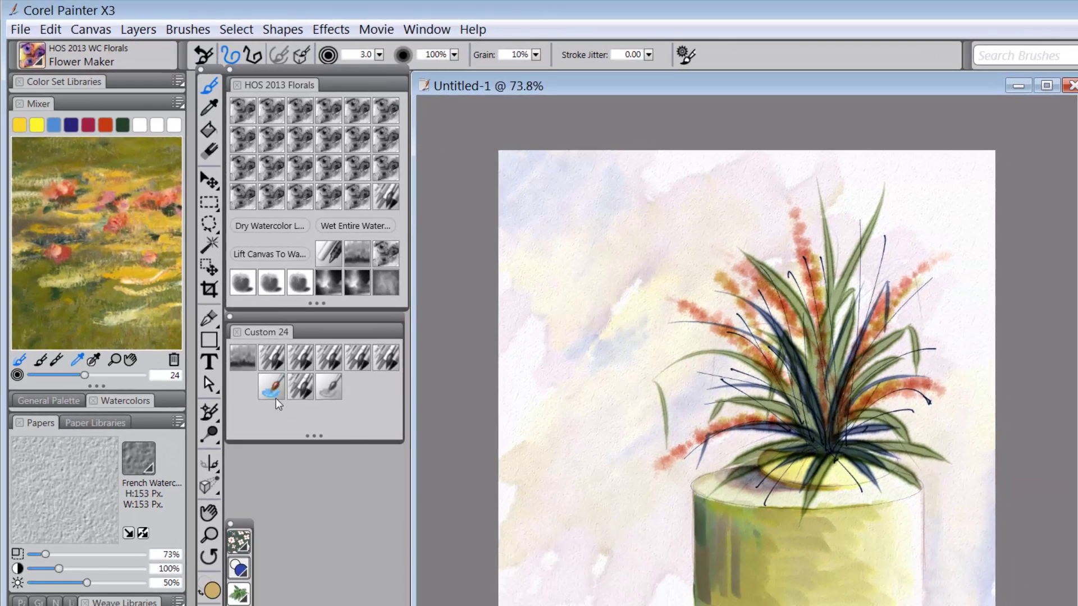
left_click(150, 468)
left_click_drag(293, 496, 296, 605)
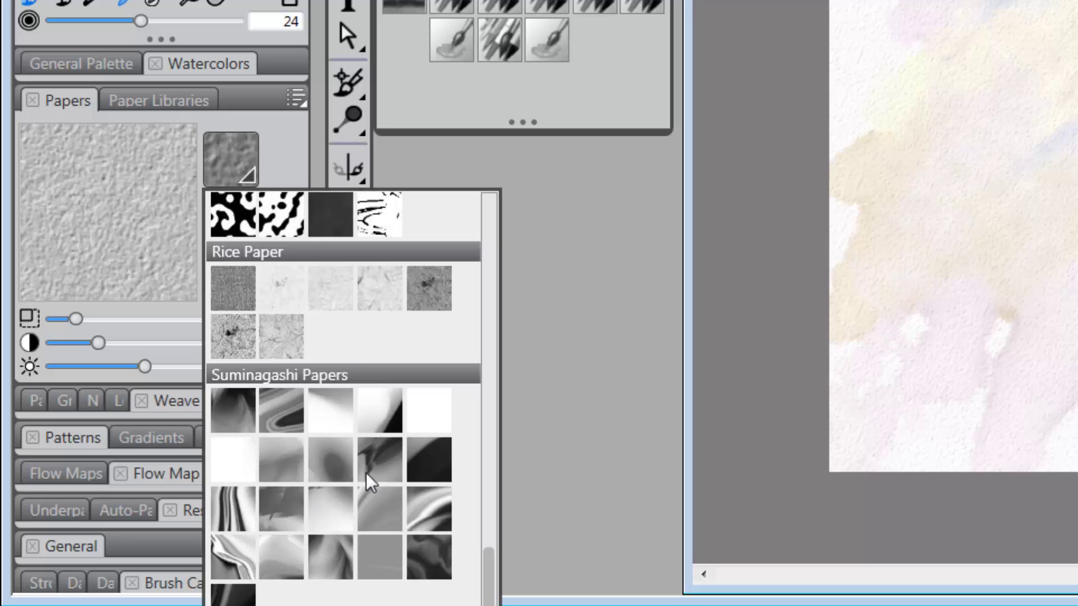
left_click(279, 510)
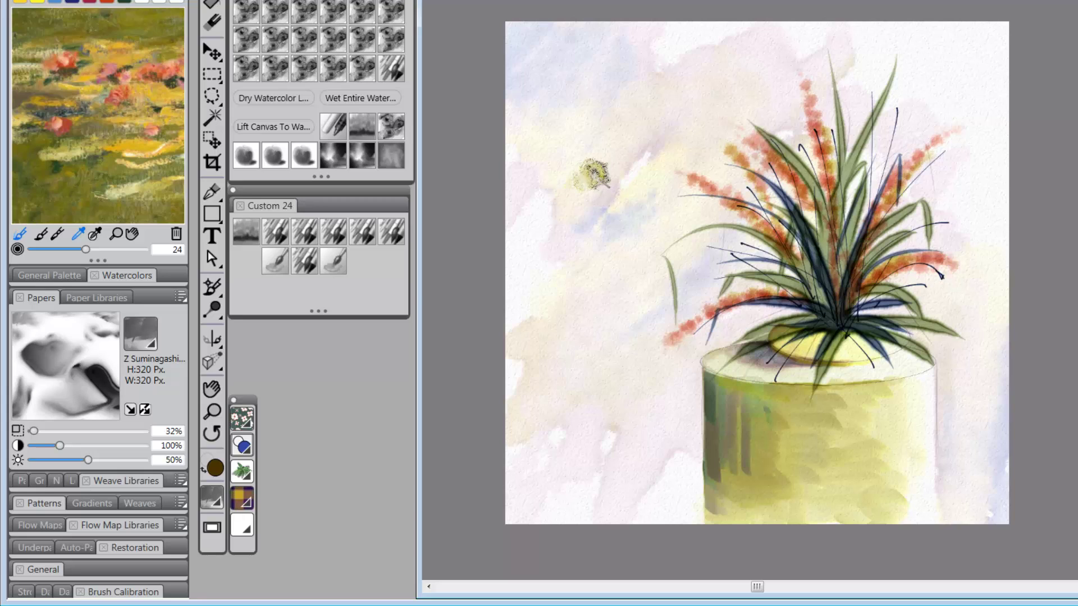
mouse_move(596, 176)
left_mouse_down()
mouse_move(584, 185)
mouse_move(598, 174)
left_mouse_up()
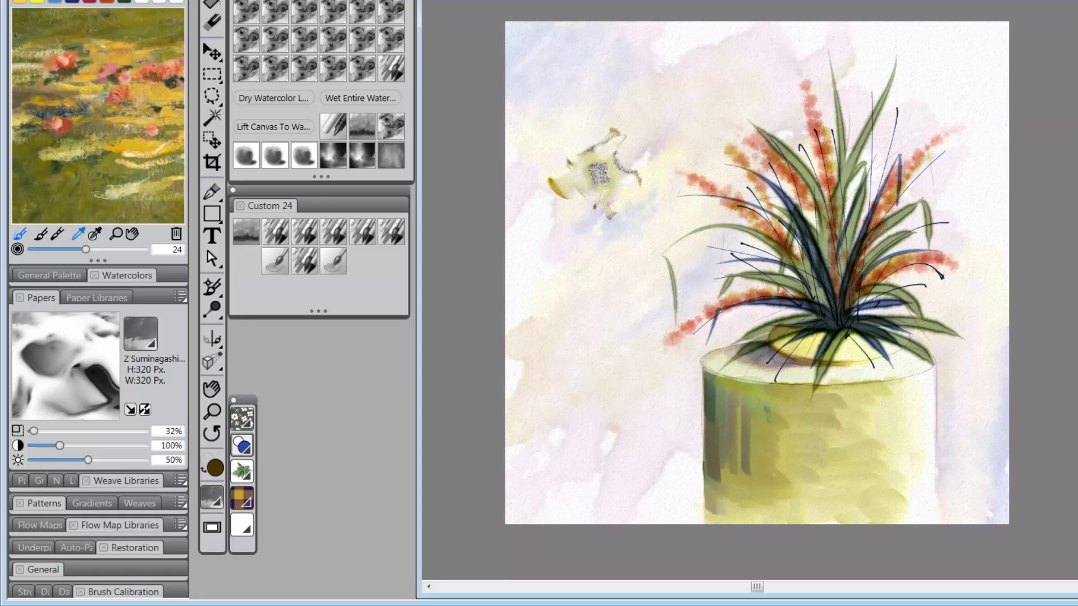
key("ctrl+z")
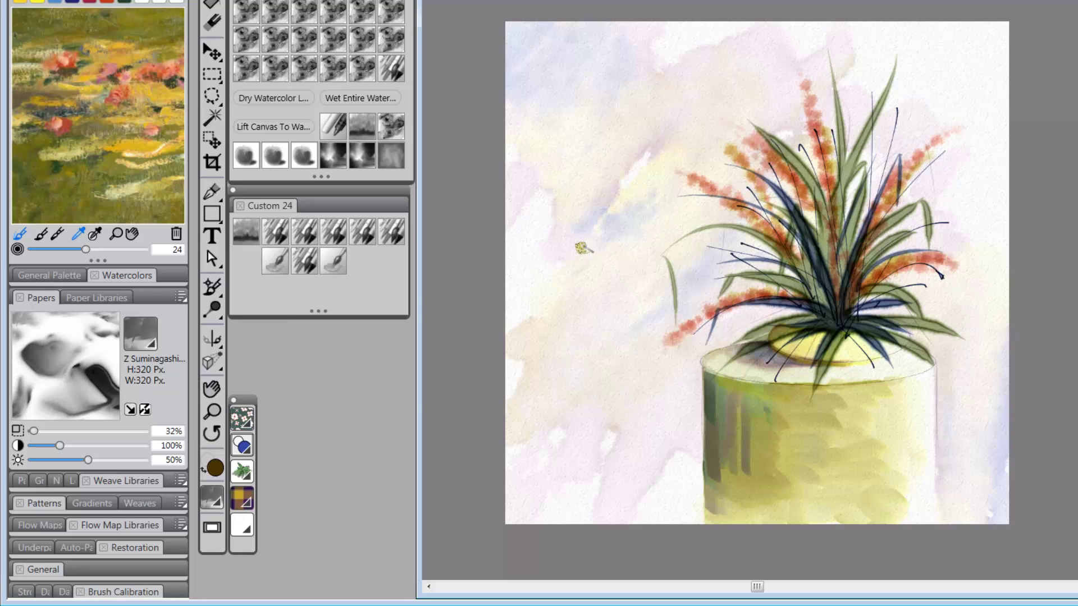
mouse_move(584, 247)
left_mouse_down()
mouse_move(594, 216)
mouse_move(586, 239)
mouse_move(595, 233)
mouse_move(581, 213)
mouse_move(592, 224)
mouse_move(583, 239)
mouse_move(594, 221)
mouse_move(547, 258)
mouse_move(543, 241)
mouse_move(539, 264)
mouse_move(536, 238)
mouse_move(553, 267)
mouse_move(581, 275)
mouse_move(611, 275)
mouse_move(601, 255)
mouse_move(606, 278)
left_mouse_up()
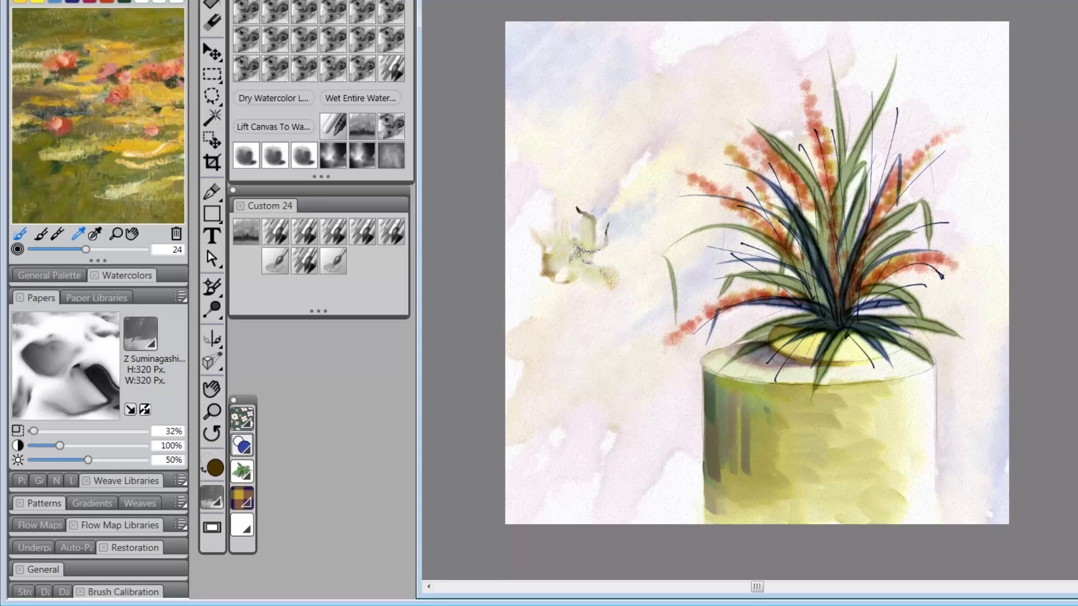
key("ctrl+z")
key("ctrl+z")
key("ctrl+z")
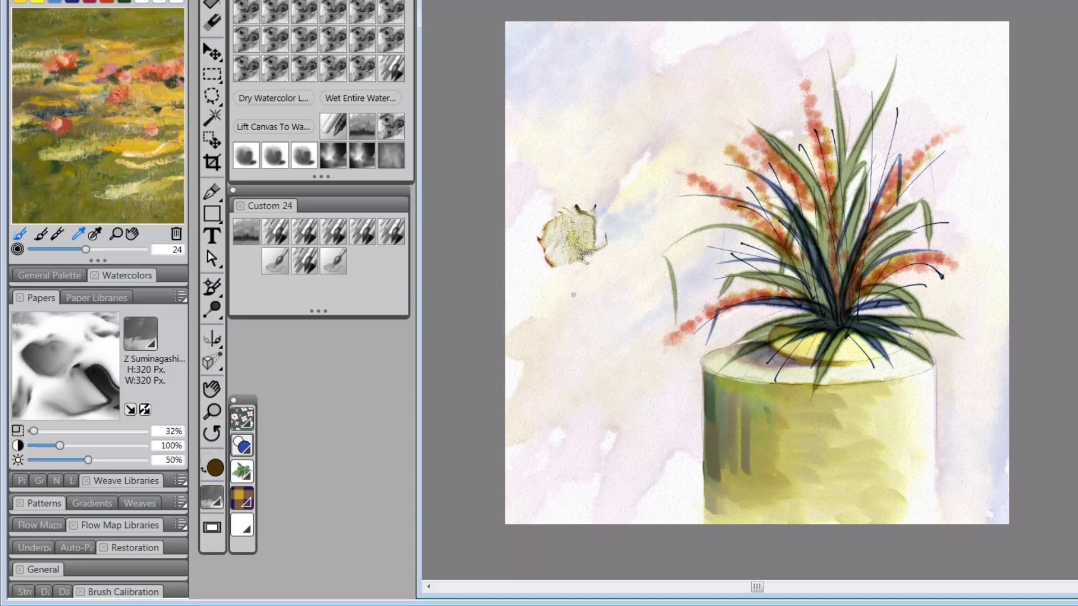
left_click(589, 130)
mouse_move(594, 132)
left_mouse_down()
mouse_move(615, 132)
mouse_move(609, 121)
left_mouse_up()
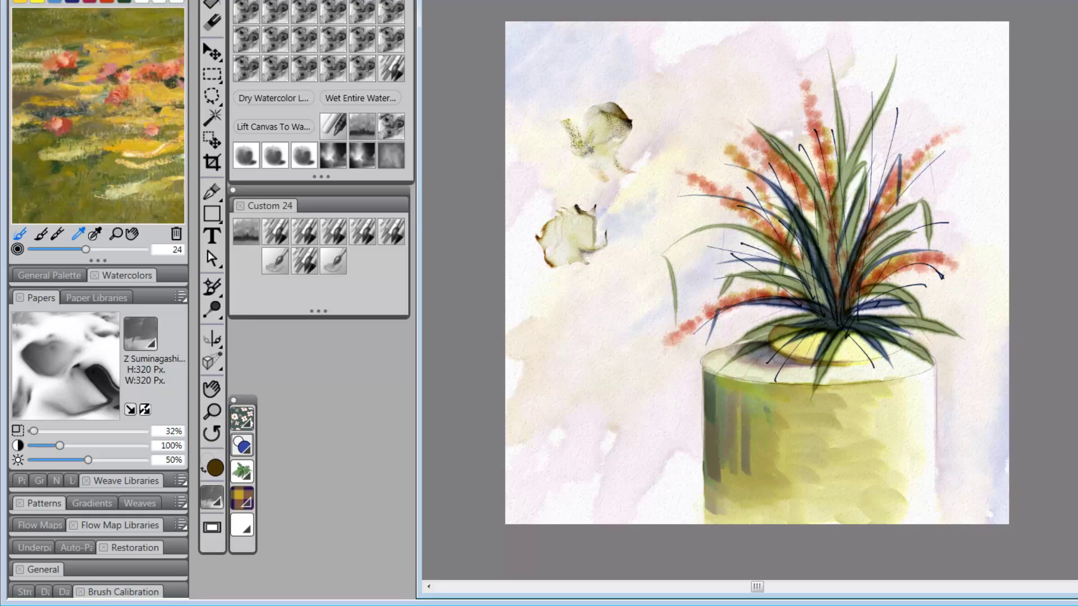
key("ctrl+z")
key("ctrl+z")
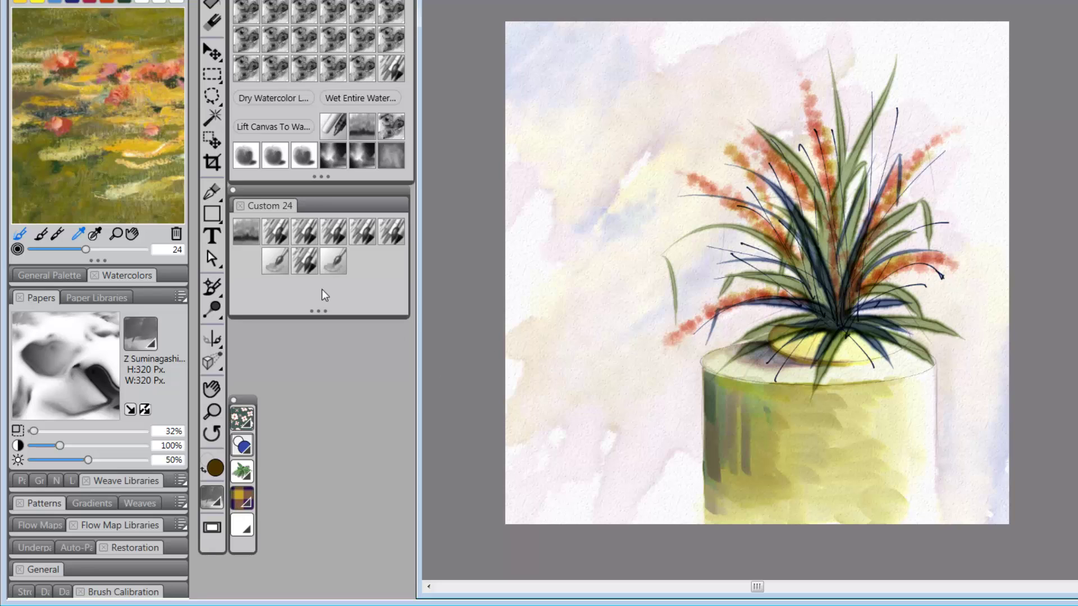
- Sample a pale yellow from the Mixer painting and paint two Flower Maker blossoms over the base of the leaves
left_click(131, 234)
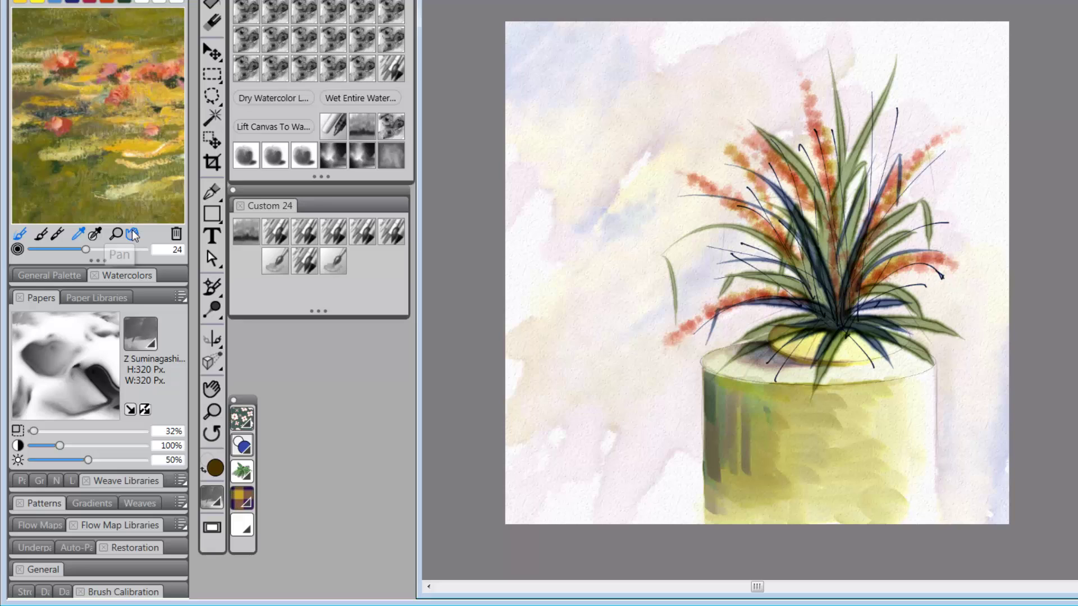
left_click(79, 233)
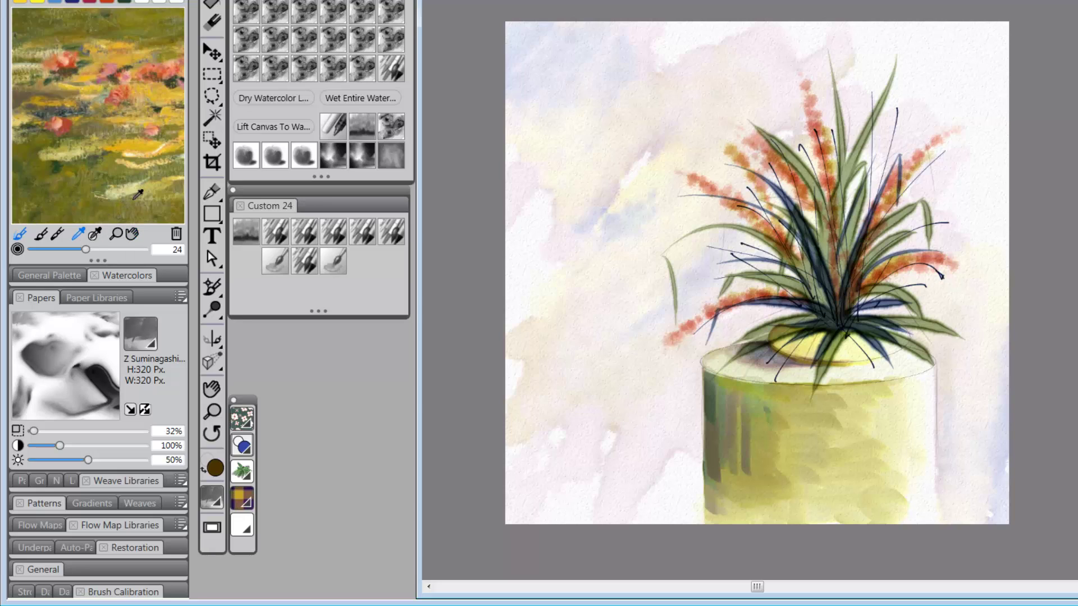
left_click(134, 198)
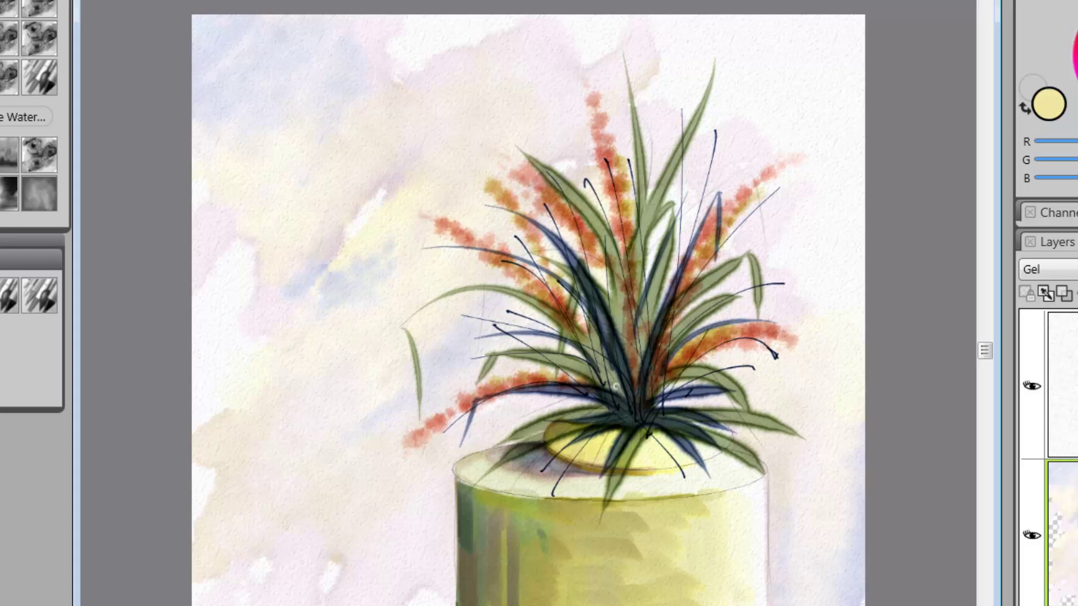
mouse_move(614, 392)
left_mouse_down()
mouse_move(608, 380)
mouse_move(618, 395)
mouse_move(634, 382)
mouse_move(651, 404)
mouse_move(618, 353)
mouse_move(651, 382)
left_mouse_up()
mouse_move(701, 428)
left_mouse_down()
mouse_move(629, 354)
mouse_move(645, 393)
mouse_move(612, 365)
mouse_move(696, 427)
mouse_move(730, 407)
mouse_move(724, 415)
mouse_move(692, 392)
mouse_move(693, 455)
mouse_move(735, 404)
mouse_move(696, 384)
mouse_move(741, 403)
mouse_move(710, 438)
mouse_move(679, 393)
mouse_move(752, 393)
mouse_move(691, 452)
mouse_move(738, 401)
mouse_move(679, 398)
mouse_move(694, 452)
mouse_move(690, 373)
mouse_move(677, 444)
mouse_move(691, 455)
left_mouse_up()
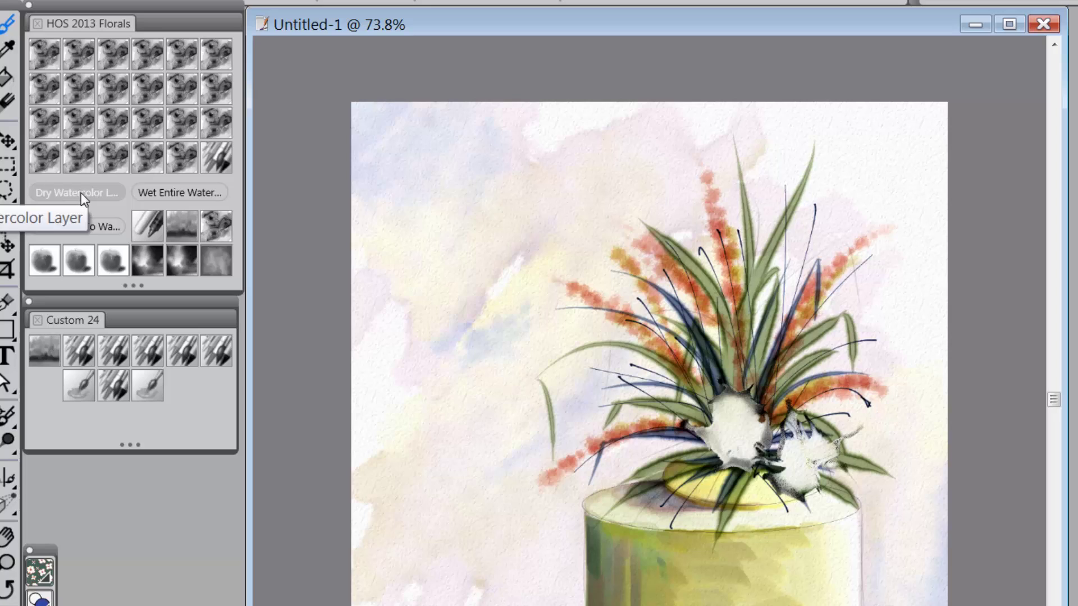
- Dry the watercolor layer and paint a third pale blossom beside the central one, on the side without a flower
left_click(82, 193)
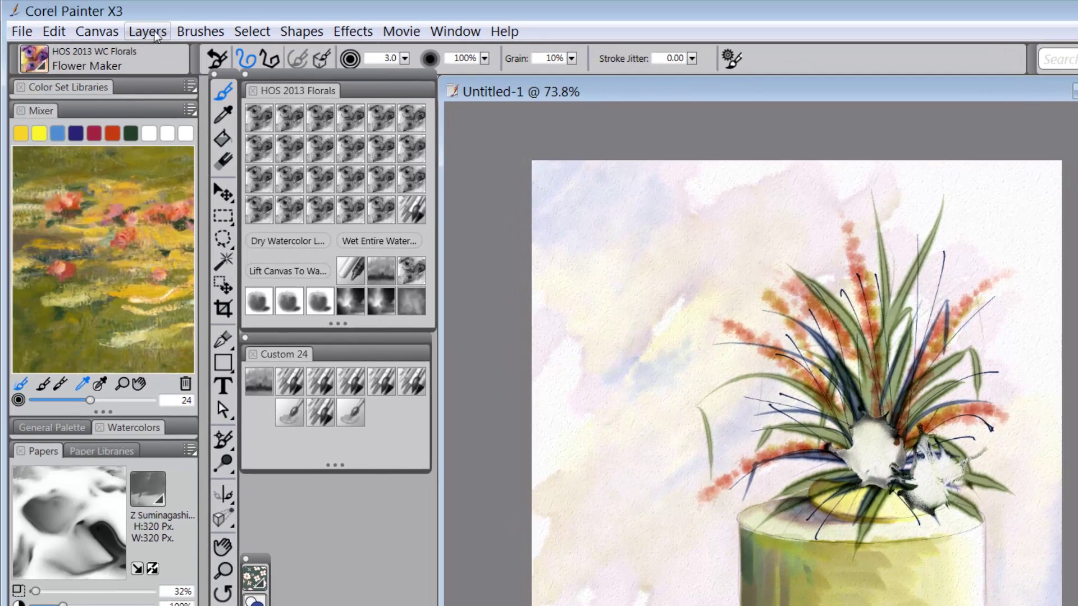
left_click(149, 31)
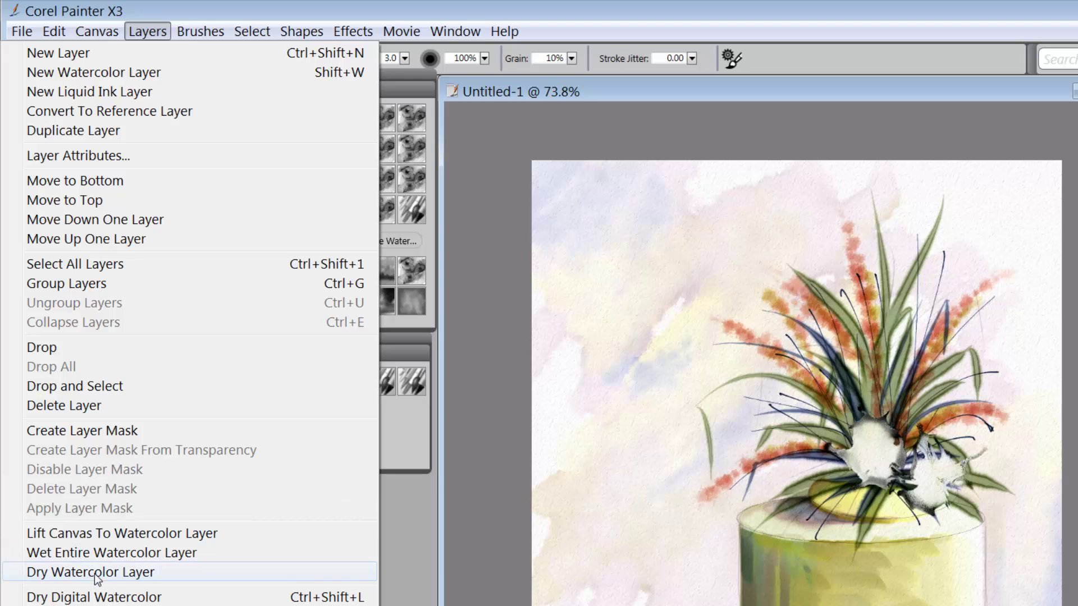
left_click(404, 524)
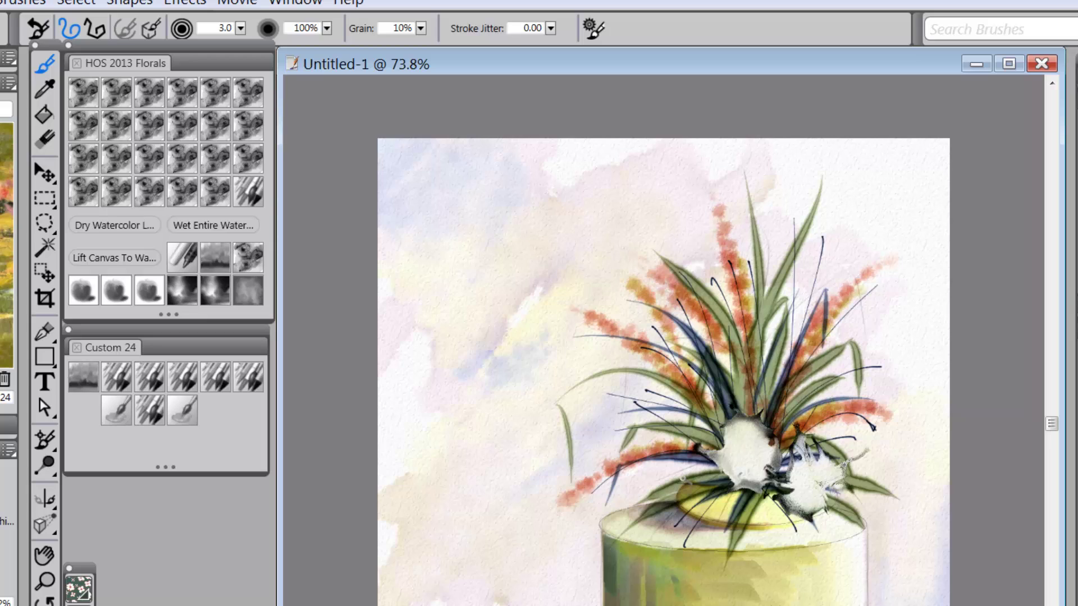
mouse_move(686, 479)
left_mouse_down()
mouse_move(668, 488)
mouse_move(689, 455)
mouse_move(694, 483)
mouse_move(682, 452)
mouse_move(668, 493)
mouse_move(684, 444)
left_mouse_up()
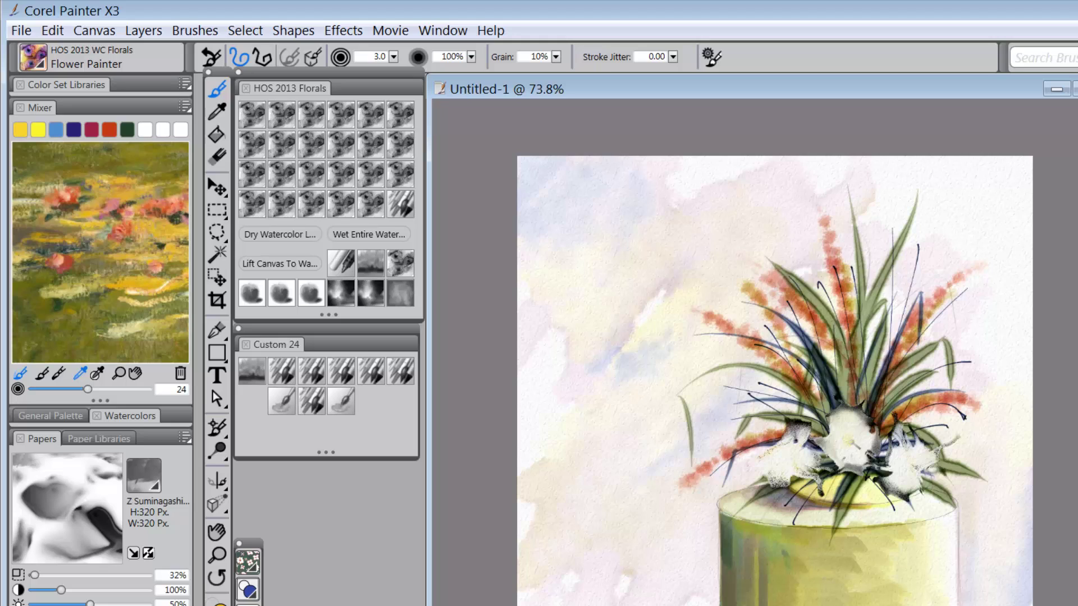
- Paint bright yellow centers into the three white blossoms with the Flower Painter brush
mouse_move(854, 445)
left_mouse_down()
mouse_move(845, 441)
mouse_move(854, 443)
left_mouse_up()
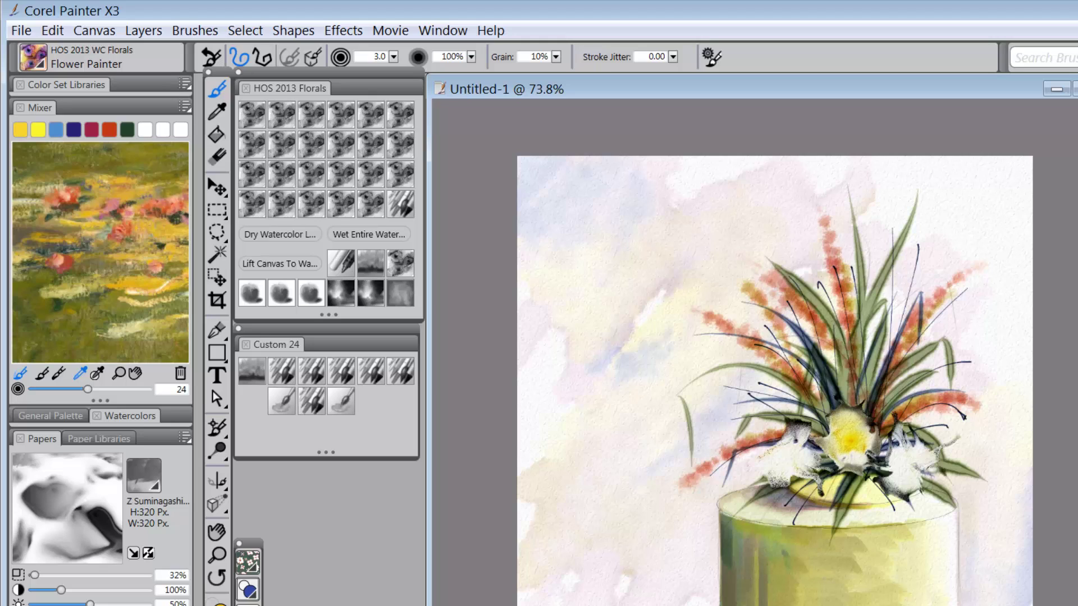
left_click_drag(918, 470, 915, 467)
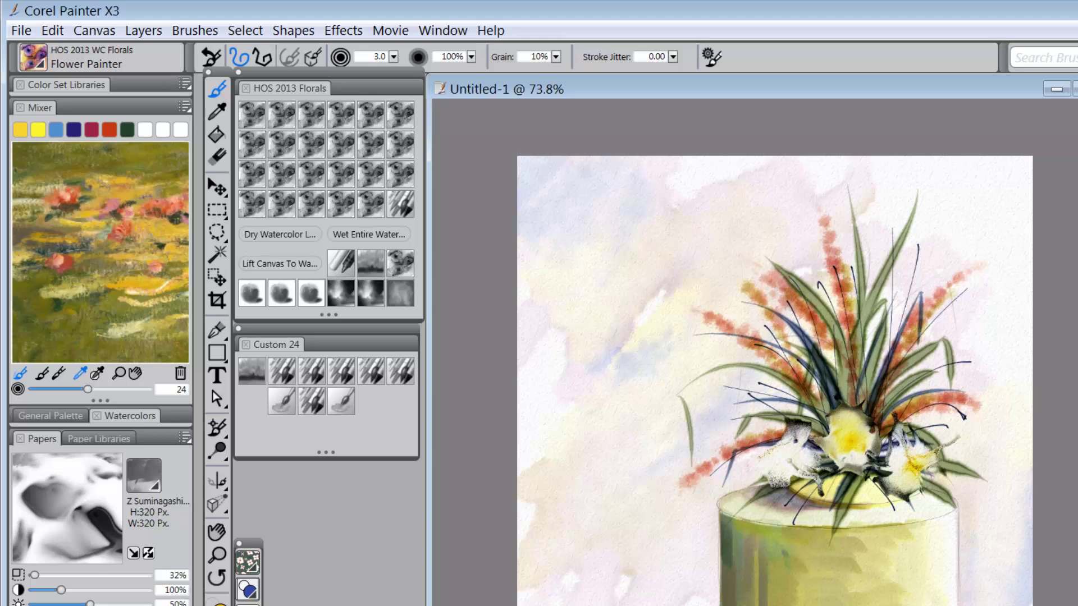
left_click_drag(792, 466, 791, 467)
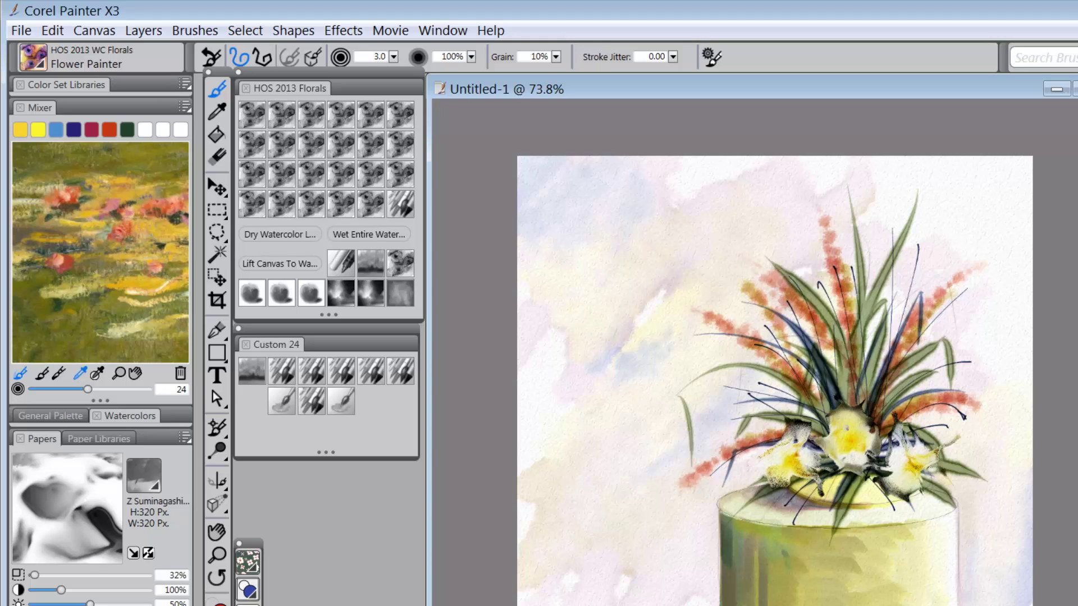
- Tint the petals around the yellow centers of the three blossoms with a soft reddish color using Flower Painter
mouse_move(852, 419)
left_mouse_down()
mouse_move(841, 422)
mouse_move(873, 460)
mouse_move(842, 429)
left_mouse_up()
mouse_move(858, 460)
left_mouse_down()
mouse_move(842, 450)
mouse_move(870, 438)
mouse_move(849, 419)
mouse_move(873, 470)
mouse_move(909, 485)
mouse_move(896, 486)
mouse_move(907, 483)
mouse_move(897, 455)
left_mouse_up()
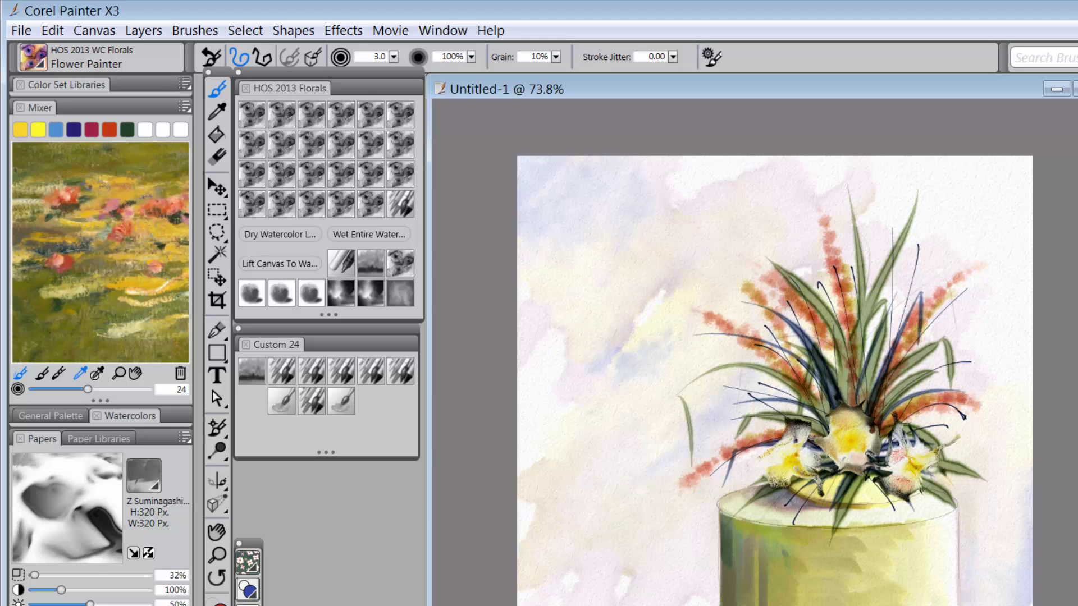
mouse_move(781, 468)
left_mouse_down()
mouse_move(766, 462)
mouse_move(789, 449)
mouse_move(775, 460)
mouse_move(811, 463)
mouse_move(800, 438)
mouse_move(774, 475)
left_mouse_up()
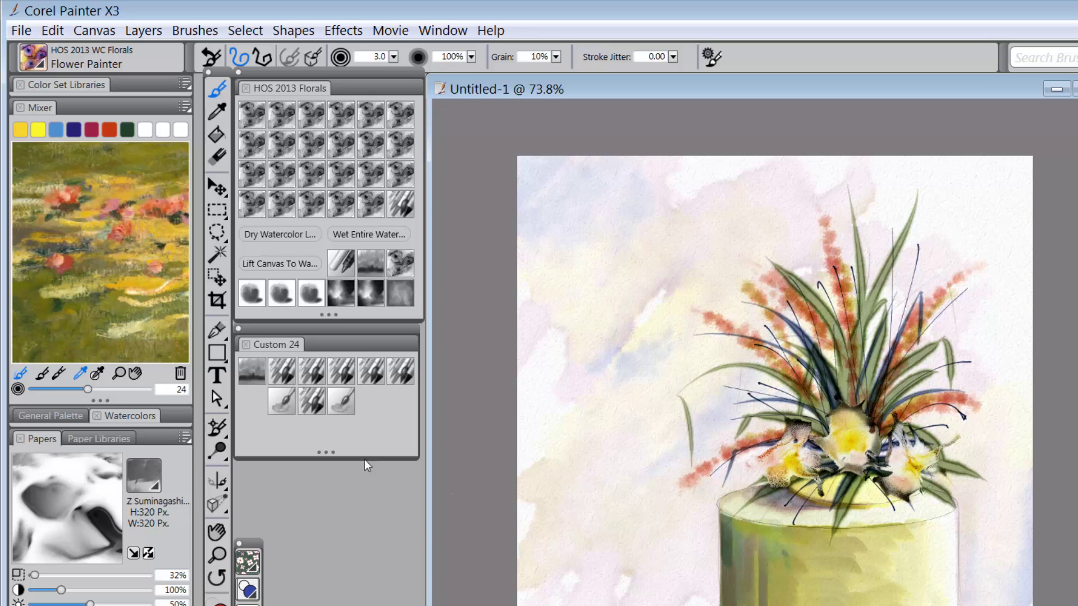
- Bring the Mixer painting's mauve and pink area into view and sample a blue-violet from it
left_click(136, 373)
mouse_move(175, 302)
left_mouse_down()
mouse_move(100, 192)
mouse_move(117, 321)
mouse_move(88, 301)
left_mouse_up()
mouse_move(148, 335)
left_mouse_down()
mouse_move(97, 311)
mouse_move(121, 306)
mouse_move(113, 276)
left_mouse_up()
mouse_move(159, 313)
left_mouse_down()
mouse_move(129, 280)
mouse_move(135, 314)
mouse_move(161, 319)
mouse_move(107, 303)
mouse_move(96, 312)
left_mouse_up()
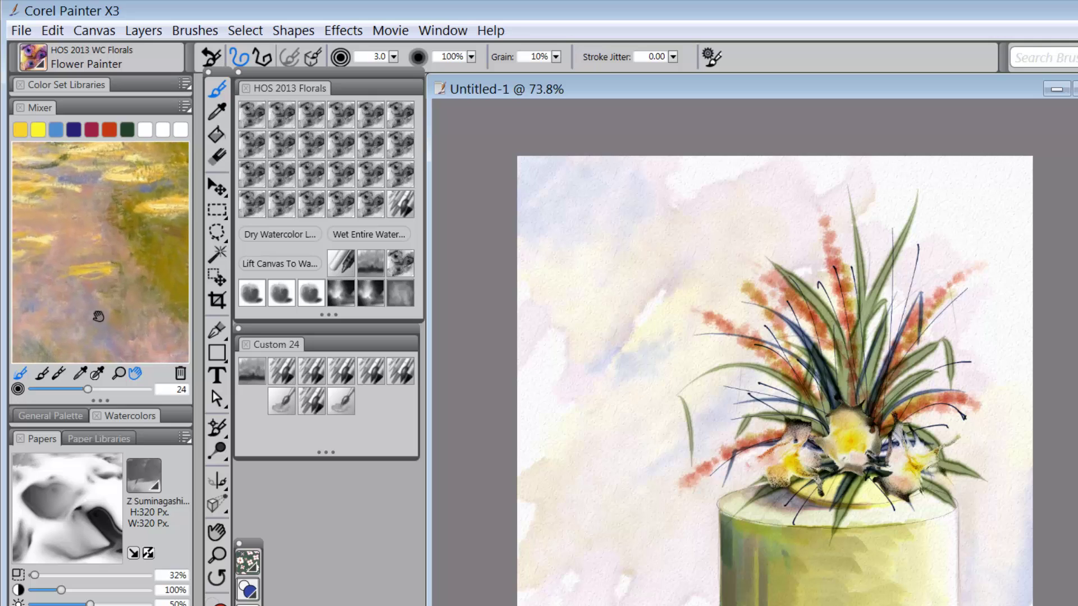
mouse_move(157, 336)
left_mouse_down()
mouse_move(85, 306)
mouse_move(115, 318)
mouse_move(88, 305)
mouse_move(162, 294)
mouse_move(160, 284)
left_mouse_up()
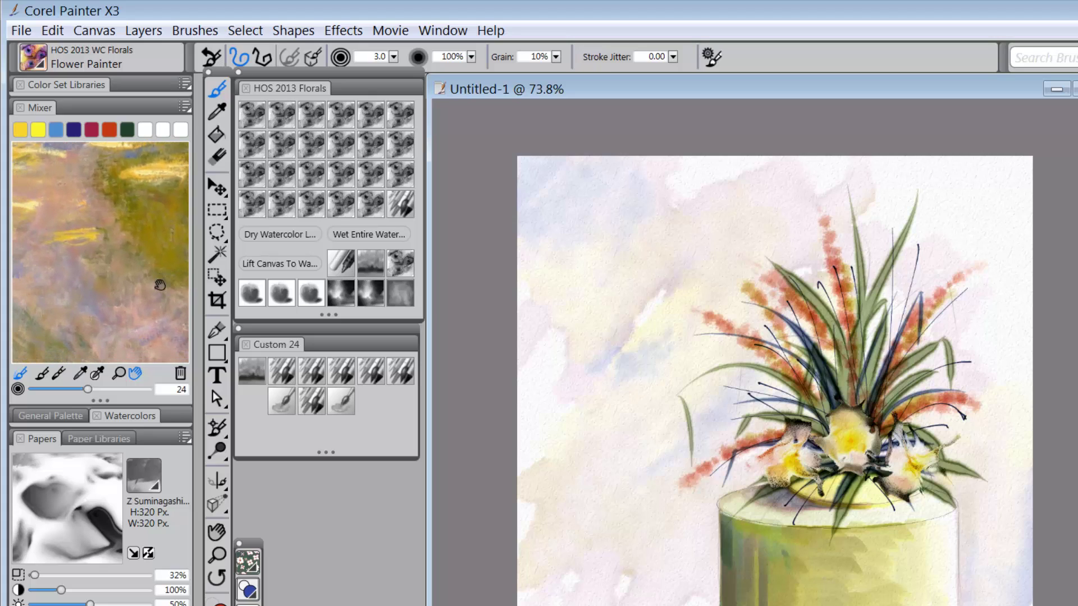
left_click(82, 373)
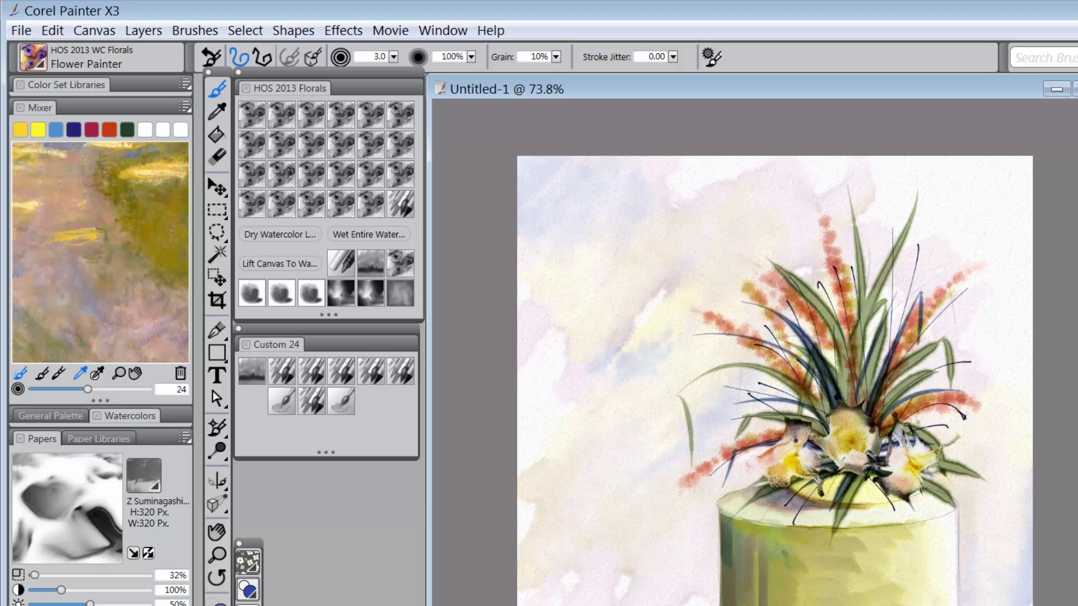
- Add lavender shading to the petals of all three blossoms with Flower Painter
left_click(853, 445)
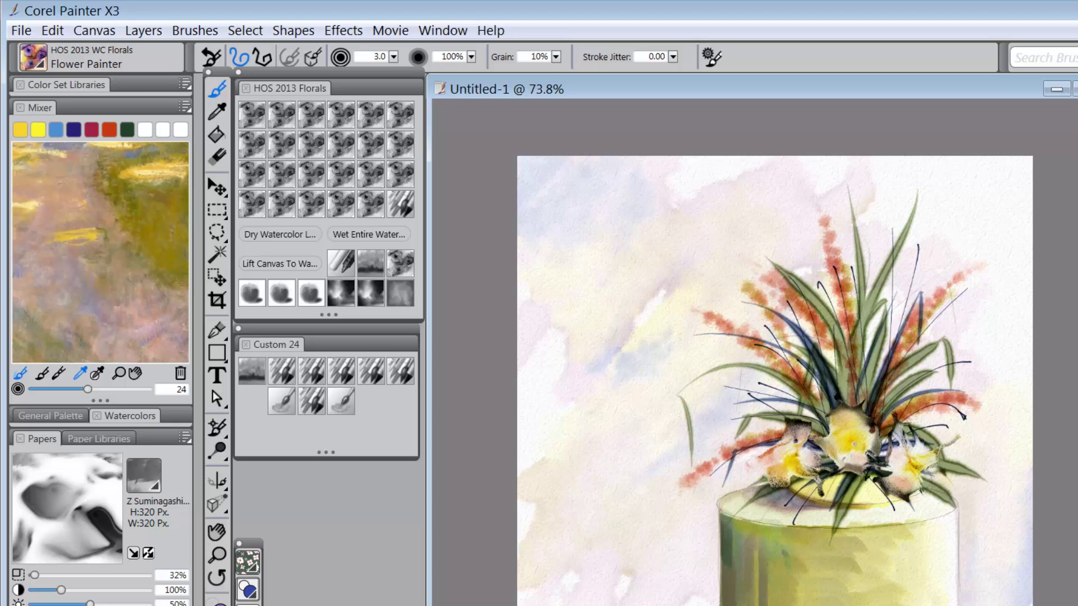
left_click(851, 462)
mouse_move(851, 461)
left_mouse_down()
mouse_move(834, 449)
mouse_move(858, 464)
mouse_move(868, 452)
mouse_move(856, 459)
left_mouse_up()
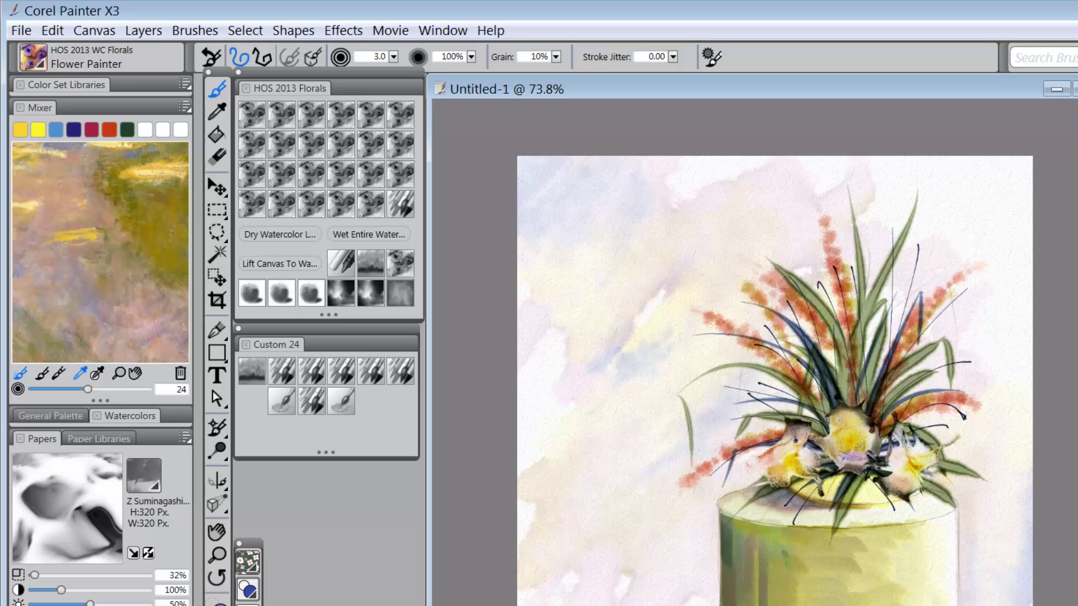
mouse_move(791, 454)
left_mouse_down()
mouse_move(792, 444)
mouse_move(806, 456)
left_mouse_up()
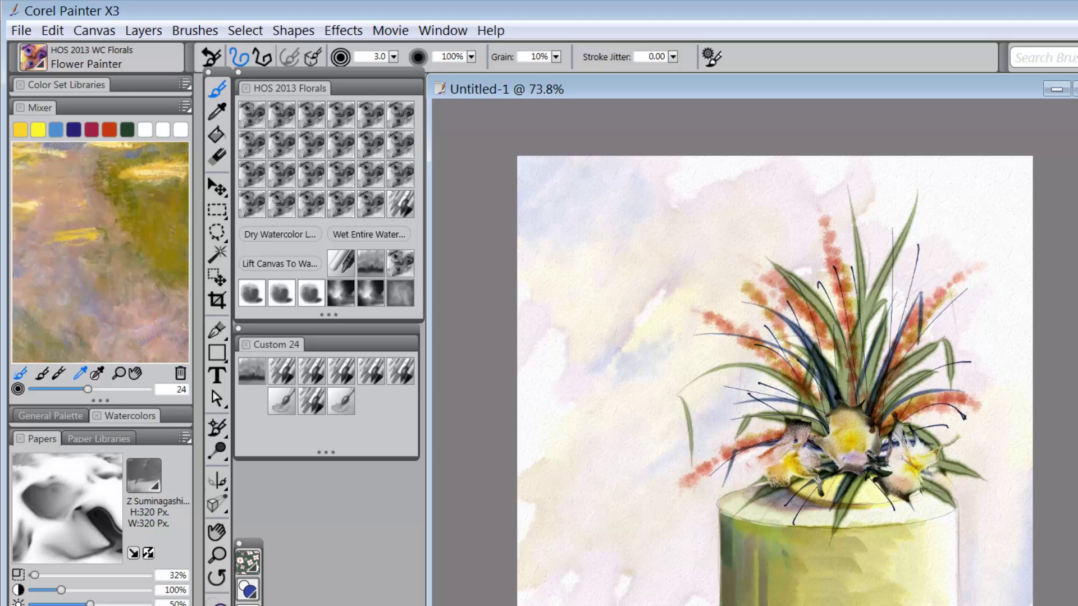
mouse_move(903, 460)
left_mouse_down()
mouse_move(915, 456)
mouse_move(904, 474)
left_mouse_up()
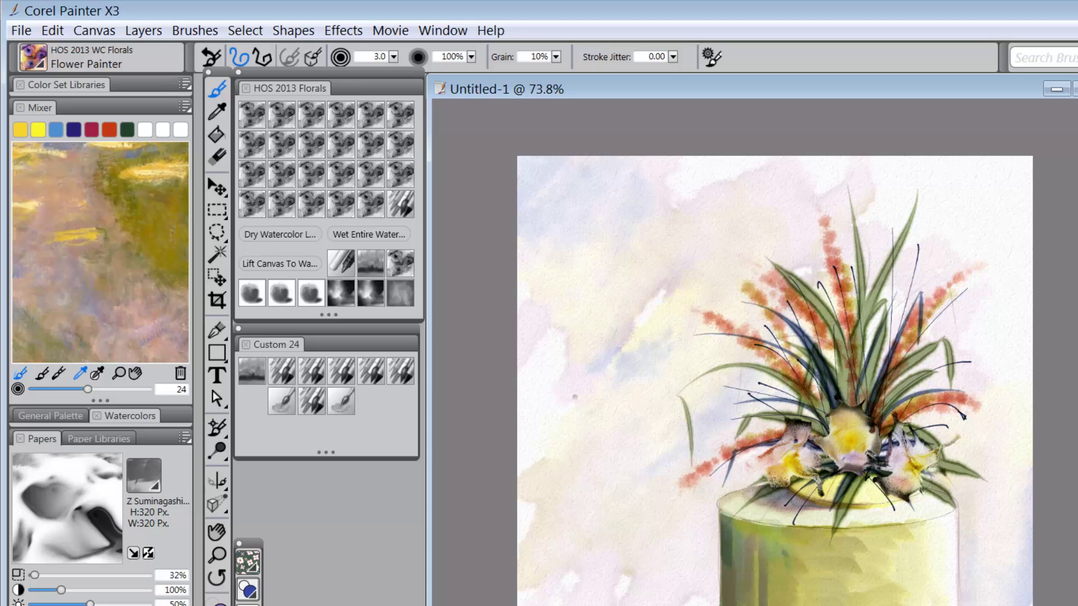
- Add irregular petal edges and texture around the blossoms with the Flower Maker brush
left_click(278, 117)
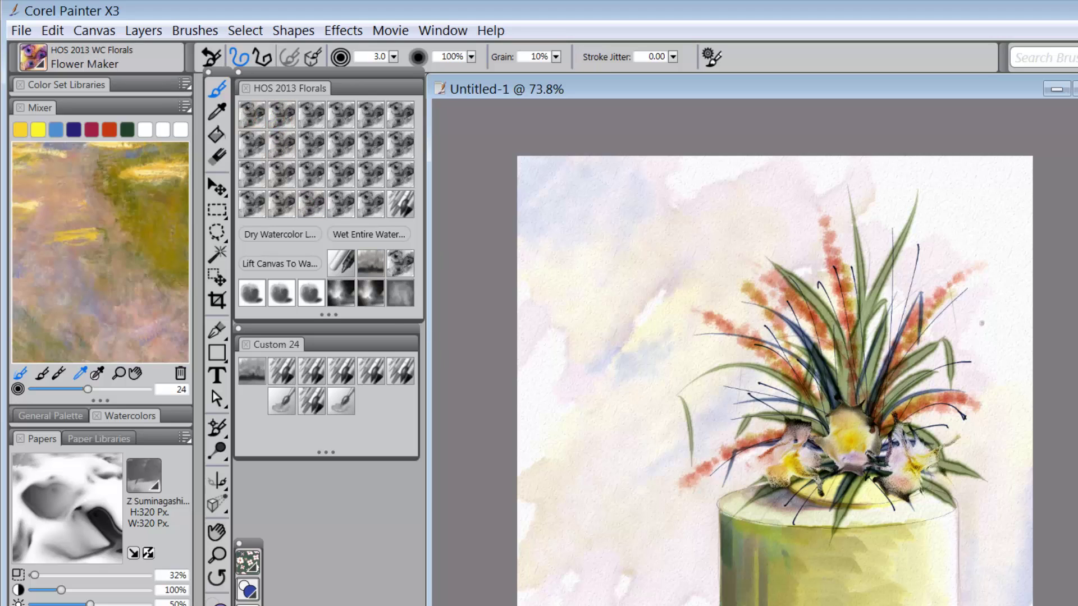
mouse_move(847, 397)
left_mouse_down()
mouse_move(898, 488)
mouse_move(896, 429)
mouse_move(890, 455)
mouse_move(901, 424)
mouse_move(895, 491)
mouse_move(895, 424)
mouse_move(881, 486)
mouse_move(889, 449)
mouse_move(892, 488)
mouse_move(898, 418)
mouse_move(847, 421)
mouse_move(881, 482)
mouse_move(845, 424)
mouse_move(891, 449)
mouse_move(884, 485)
mouse_move(898, 493)
mouse_move(847, 420)
mouse_move(894, 414)
mouse_move(915, 428)
mouse_move(890, 449)
left_mouse_up()
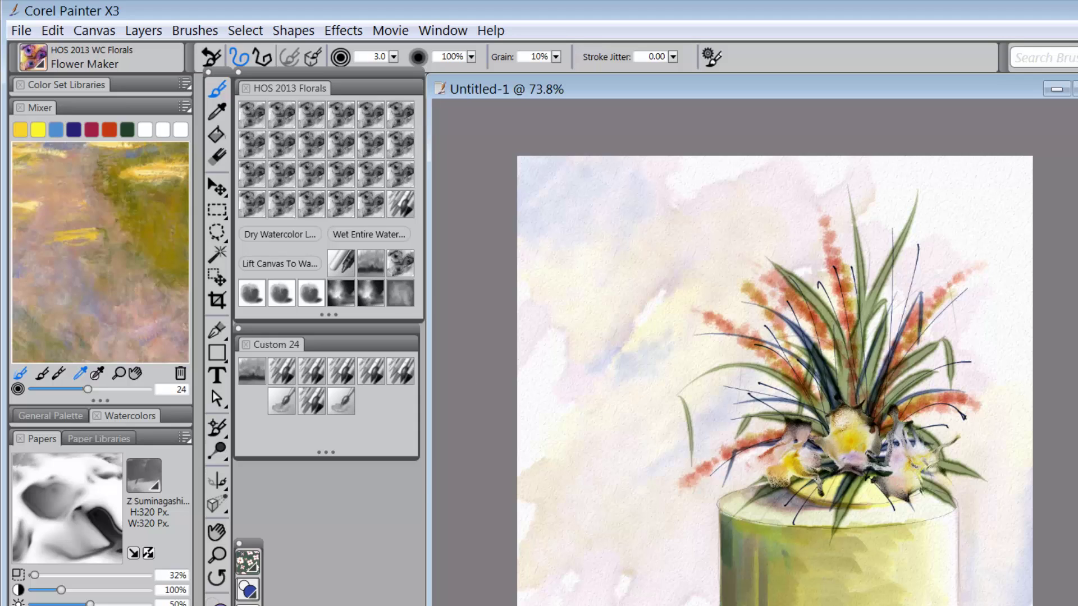
left_click_drag(929, 456, 897, 487)
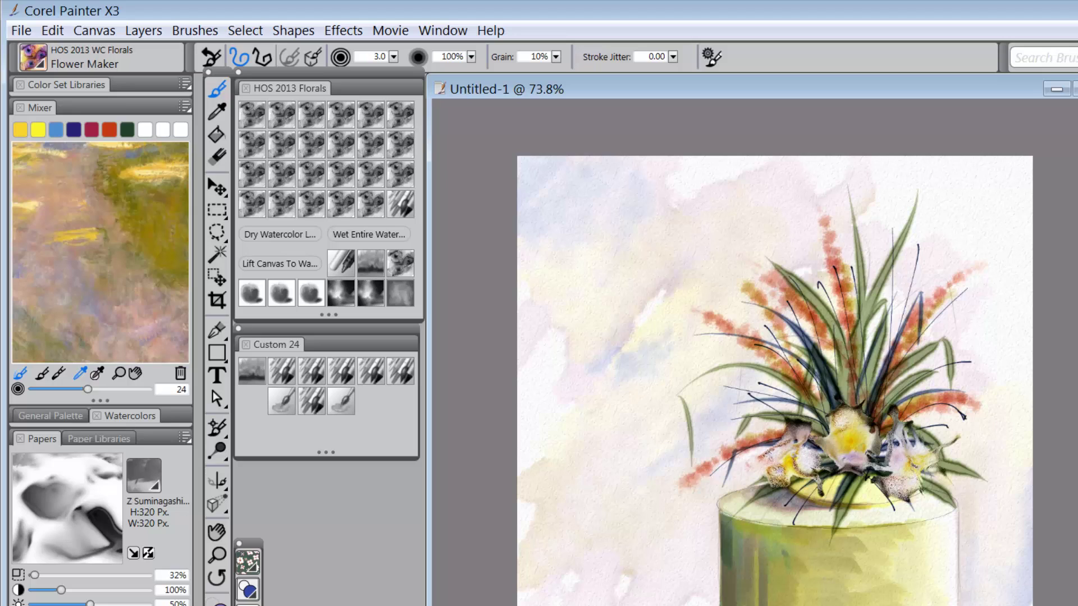
- Dry the watercolor layer and paint fresh yellow centers into the repainted pale blossoms
left_click(277, 236)
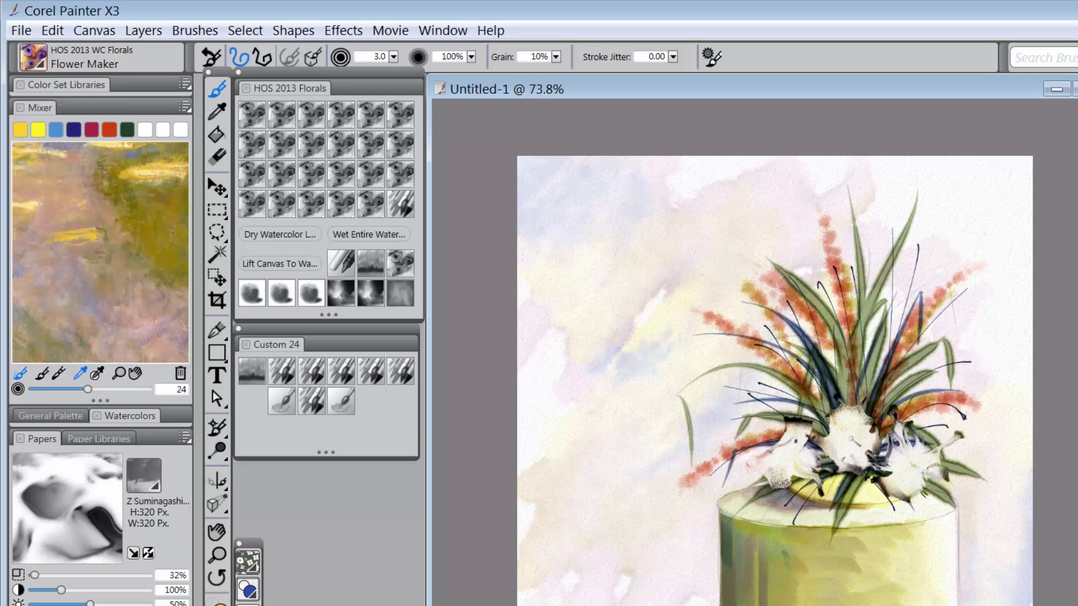
mouse_move(856, 441)
left_mouse_down()
mouse_move(847, 436)
mouse_move(873, 438)
mouse_move(850, 444)
left_mouse_up()
left_click(317, 124)
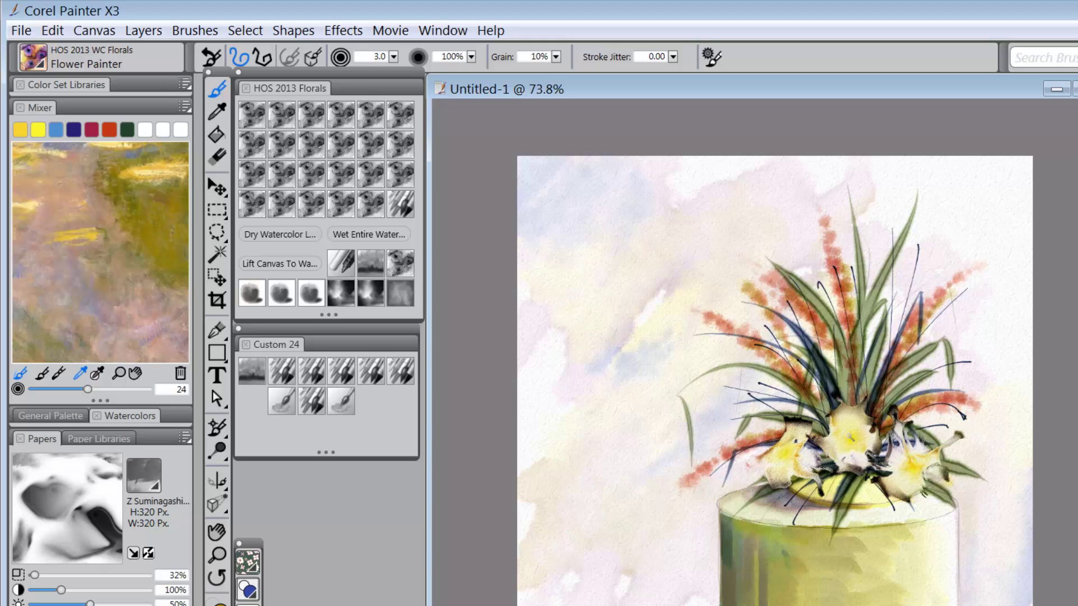
left_click_drag(852, 439, 850, 436)
left_click_drag(915, 469, 914, 470)
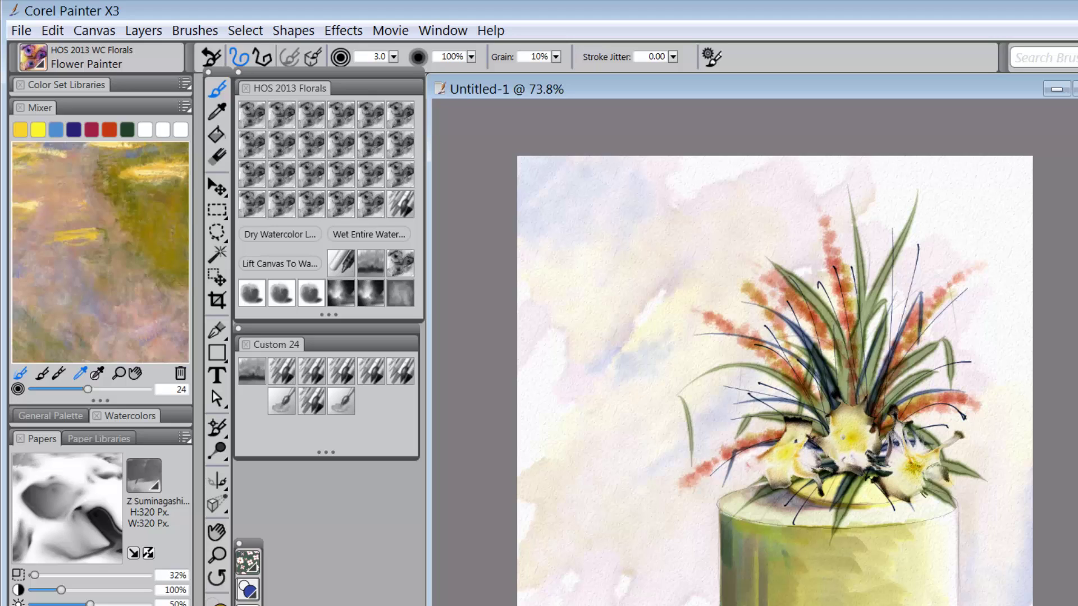
- Deepen the centers of the three blossoms with golden yellow dabs using Flower Painter
left_click_drag(853, 440, 853, 444)
left_click_drag(912, 467, 910, 471)
mouse_move(782, 452)
left_mouse_down()
mouse_move(793, 444)
mouse_move(784, 455)
left_mouse_up()
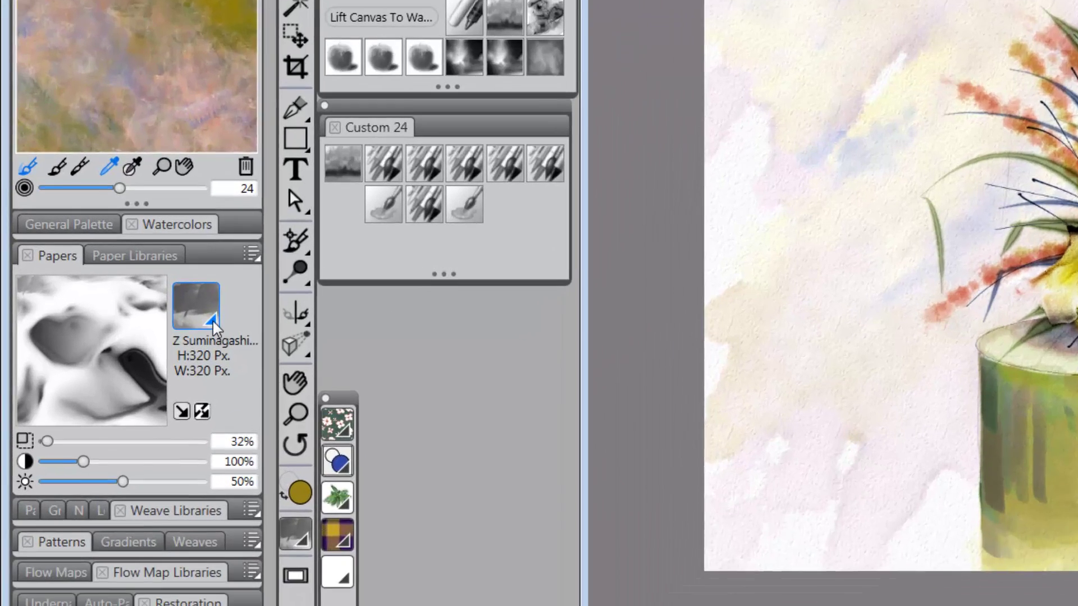
- Switch the paper to the 250 x 250 px Suminagashi texture and select the Flower Maker brush
left_click(159, 482)
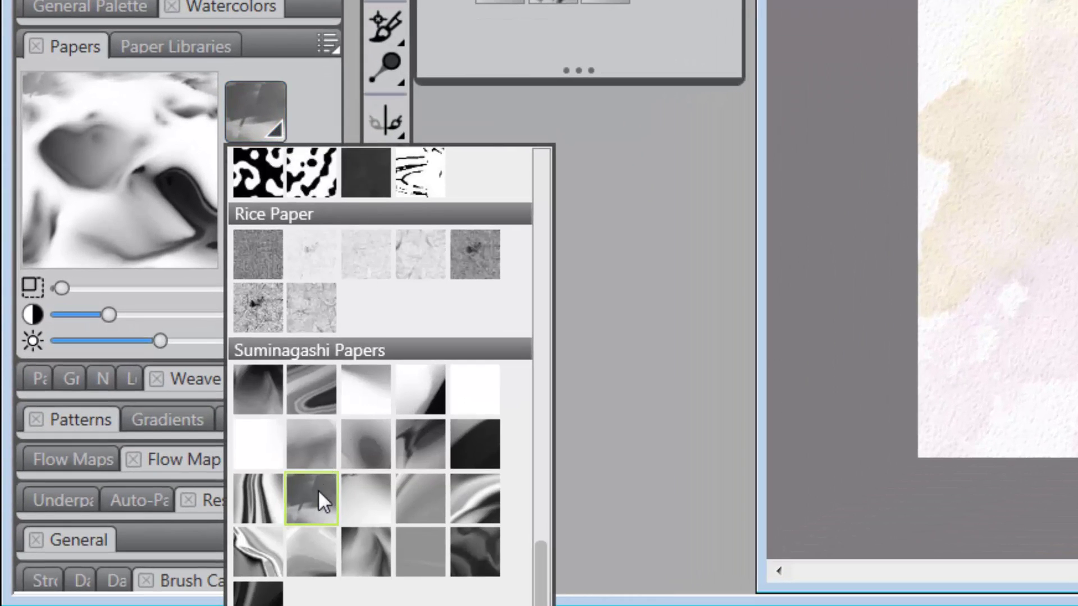
left_click(308, 441)
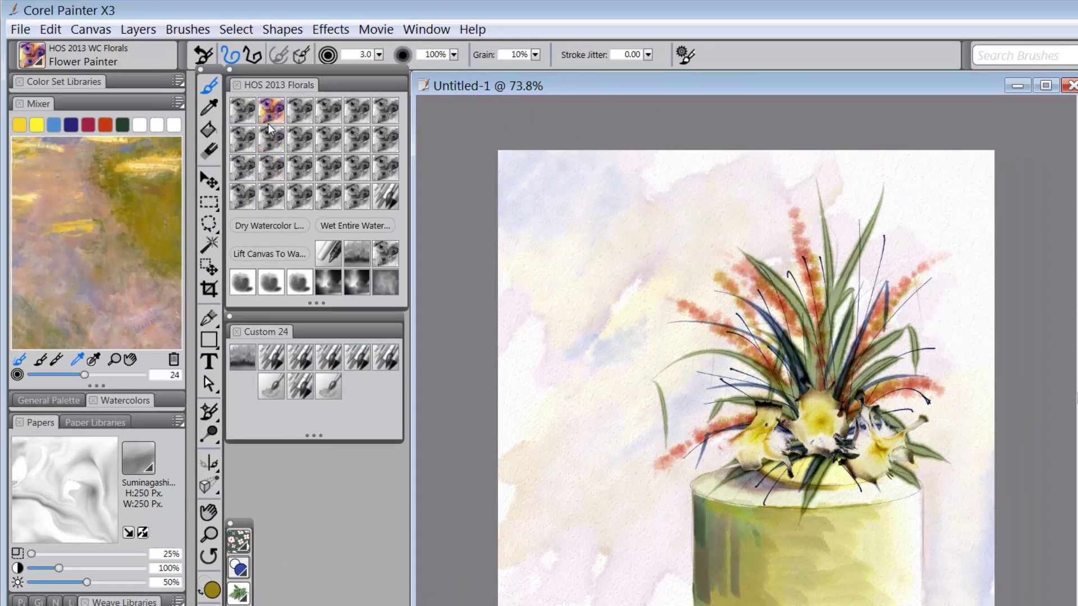
left_click(270, 116)
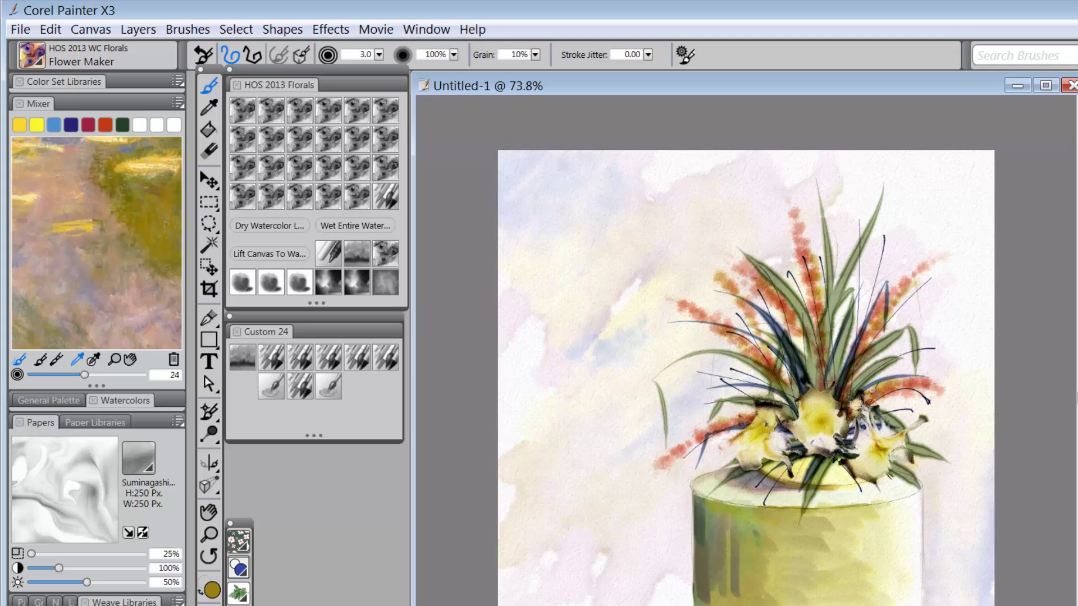
mouse_move(889, 385)
left_mouse_down()
mouse_move(856, 416)
mouse_move(876, 393)
mouse_move(892, 387)
mouse_move(889, 395)
left_mouse_up()
mouse_move(882, 347)
left_mouse_down()
mouse_move(901, 382)
mouse_move(845, 386)
mouse_move(862, 344)
left_mouse_up()
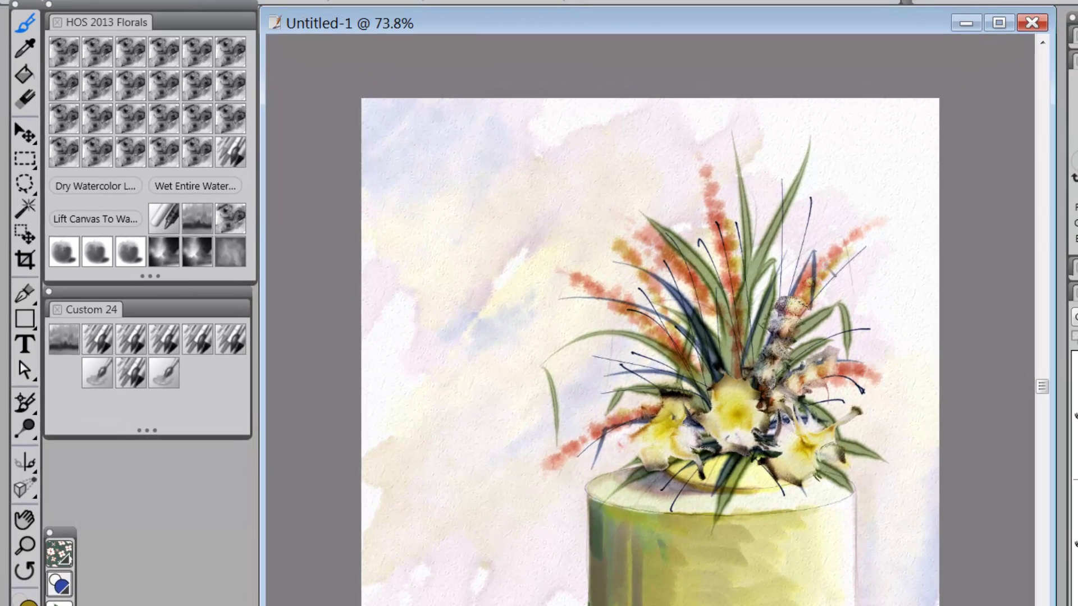
mouse_move(775, 308)
left_mouse_down()
mouse_move(833, 261)
mouse_move(771, 310)
mouse_move(830, 261)
mouse_move(781, 307)
mouse_move(770, 359)
mouse_move(793, 395)
left_mouse_up()
key("ctrl+z")
key("ctrl+z")
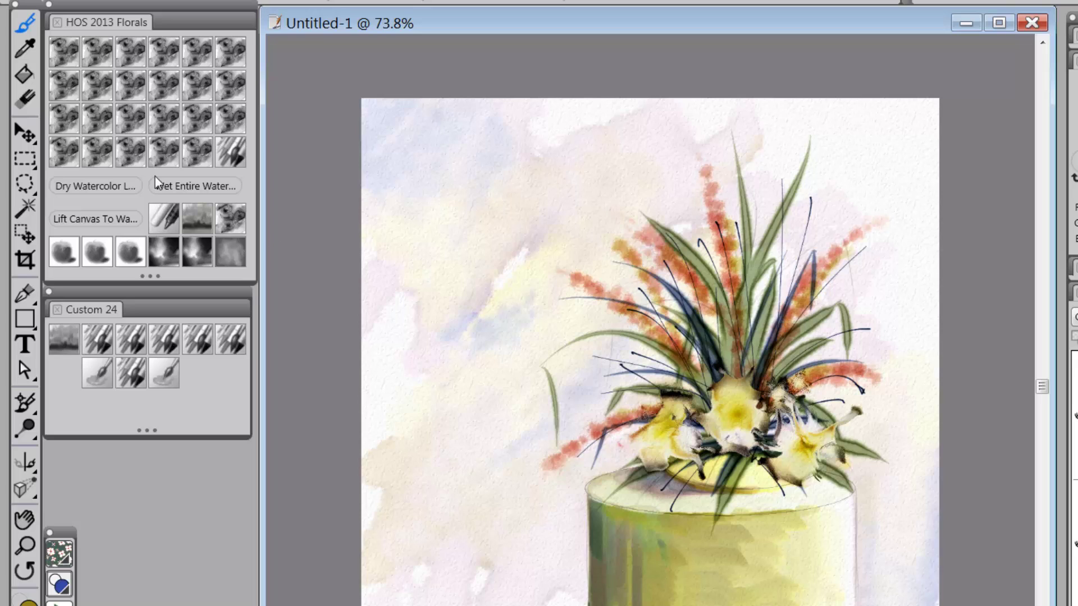
- Move the HOS 2013 Florals palette beside the plant and dab dried, textured florets along the lowest red stalk on the plant's right
left_click(104, 188)
mouse_move(146, 5)
left_mouse_down()
mouse_move(487, 187)
mouse_move(535, 225)
left_mouse_up()
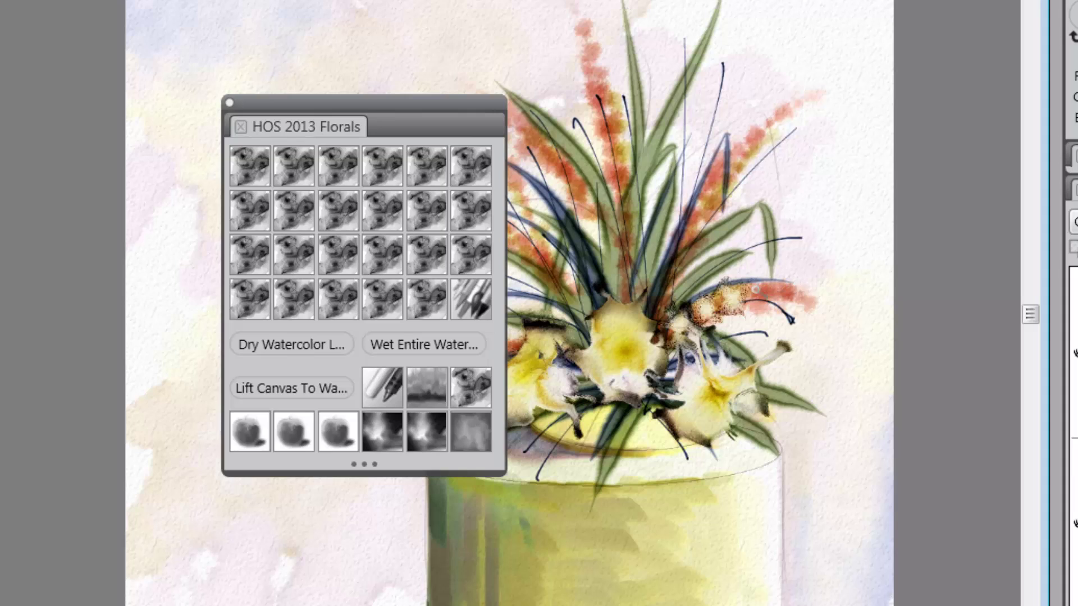
left_click(283, 342)
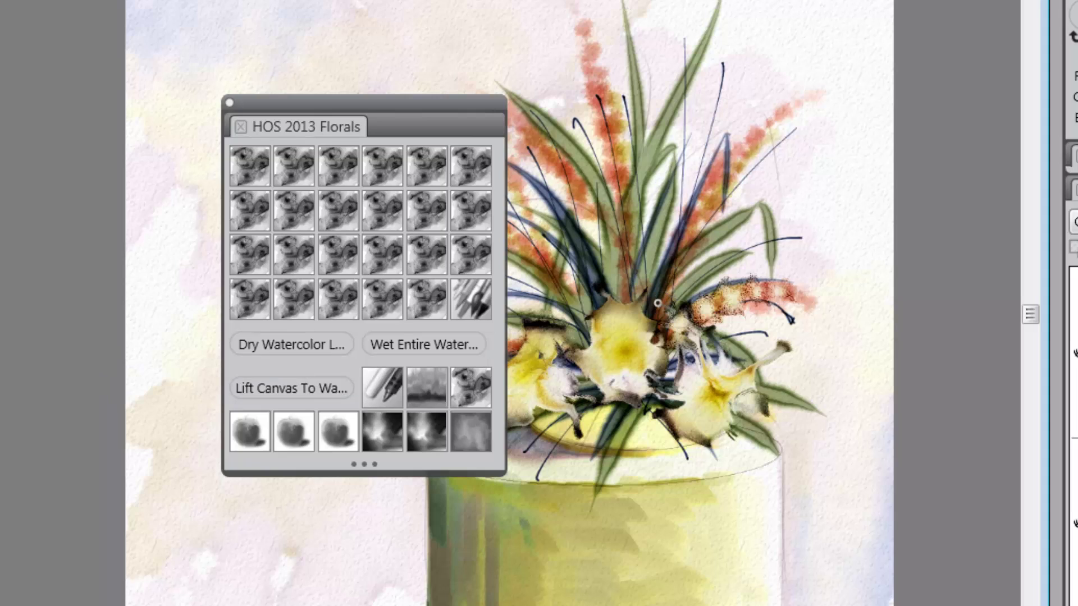
- Build a row of pale textured florets up the tall right stalk, drying the watercolor layer between dabs
mouse_move(659, 306)
left_mouse_down()
mouse_move(678, 265)
mouse_move(633, 268)
left_mouse_up()
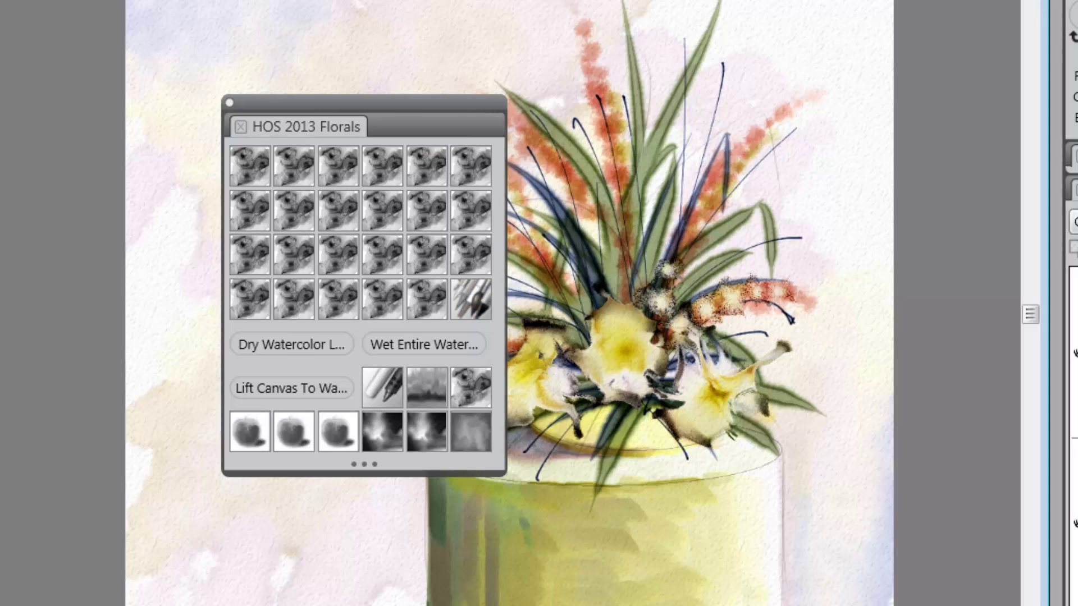
left_click(293, 346)
mouse_move(678, 230)
left_mouse_down()
mouse_move(690, 250)
mouse_move(688, 217)
left_mouse_up()
left_click(302, 341)
left_click(283, 344)
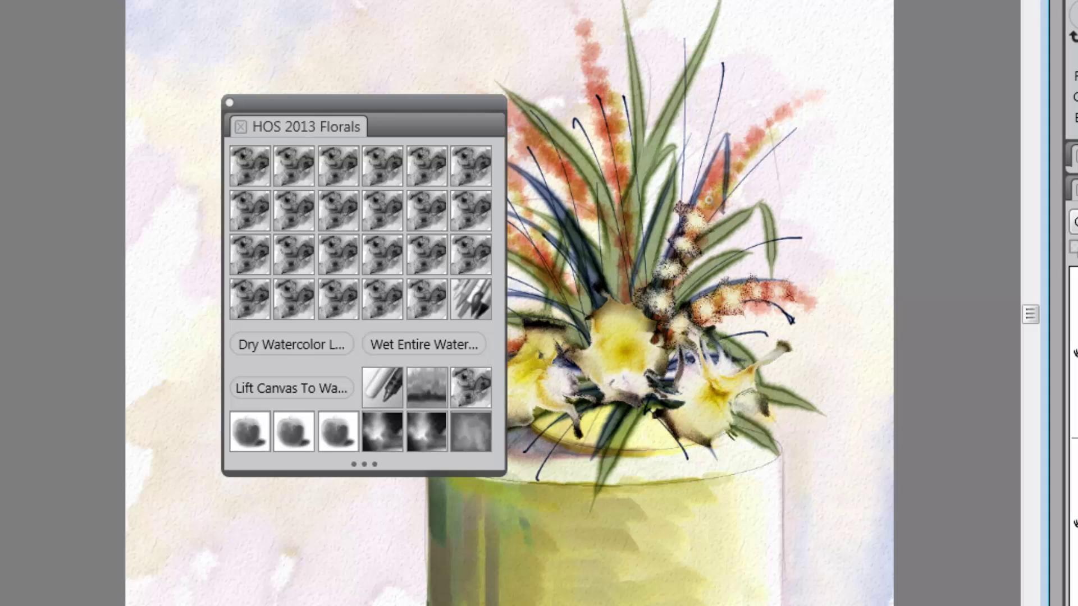
left_click(292, 345)
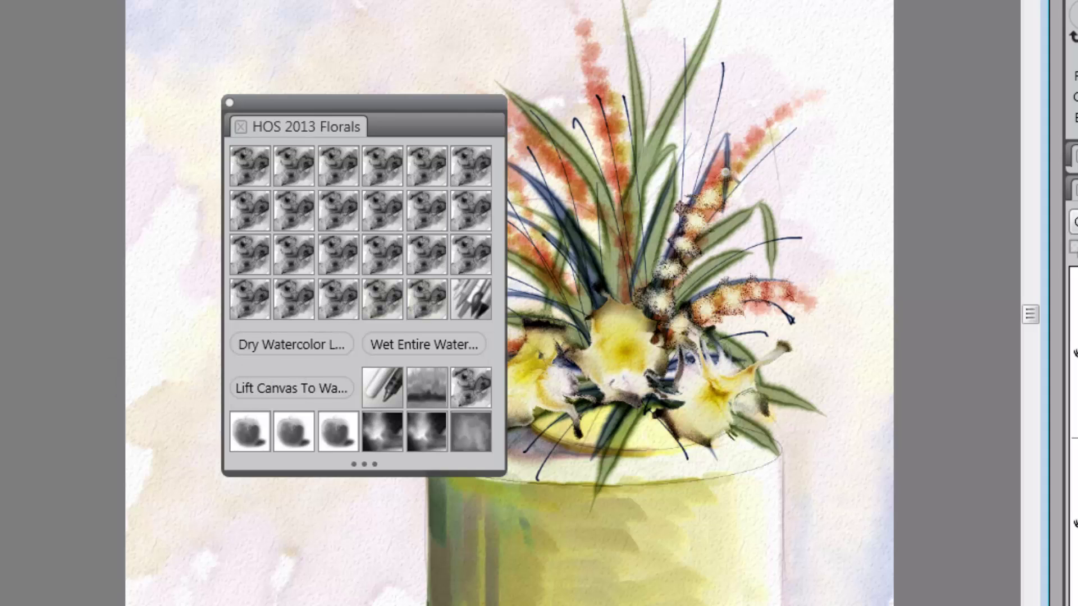
left_click(292, 335)
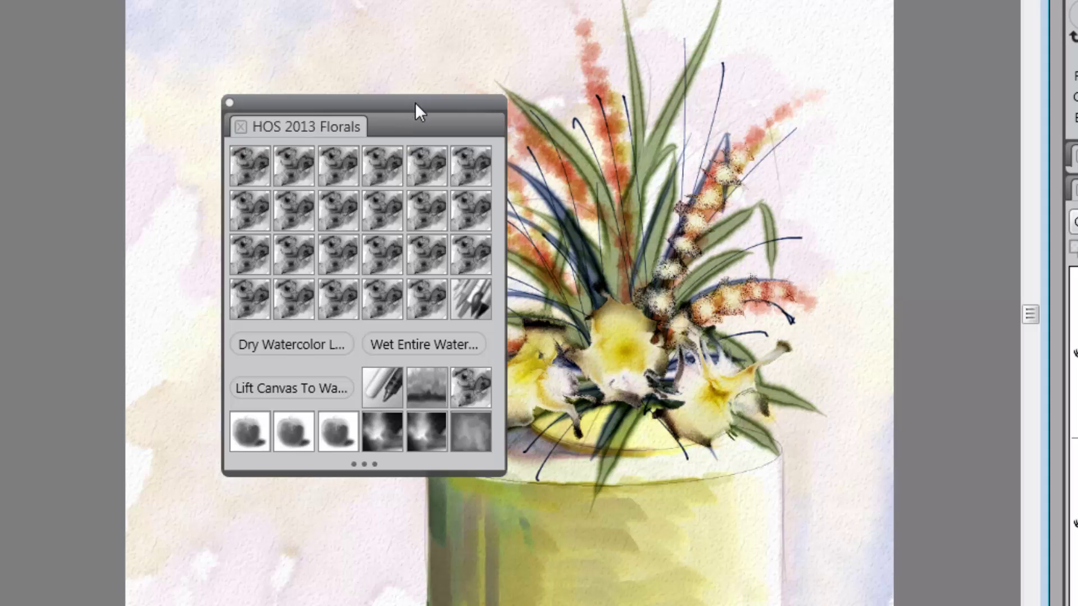
- Shift the HOS 2013 Florals palette off the left stalks and dab separately dried florets along the lower half of the central stalk
left_click_drag(415, 103, 286, 130)
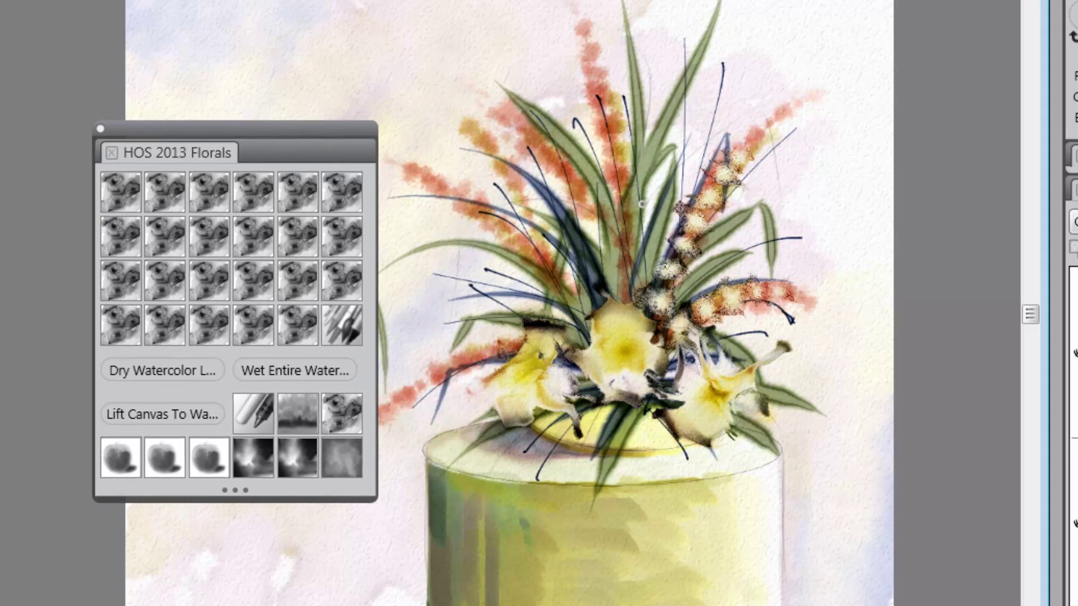
left_click_drag(625, 287, 625, 244)
key("ctrl+z")
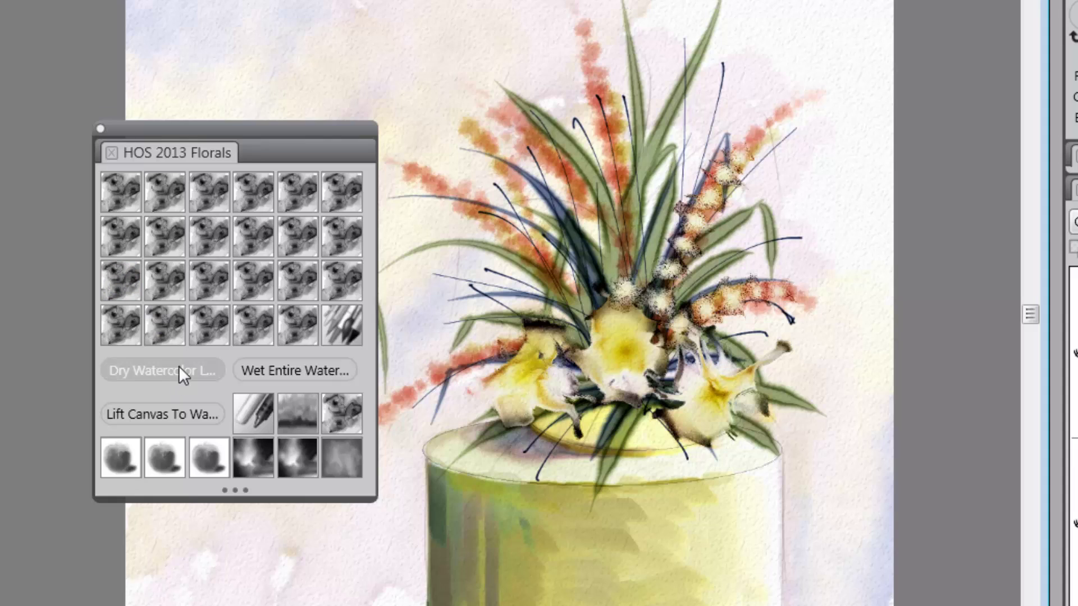
left_click_drag(632, 242, 623, 259)
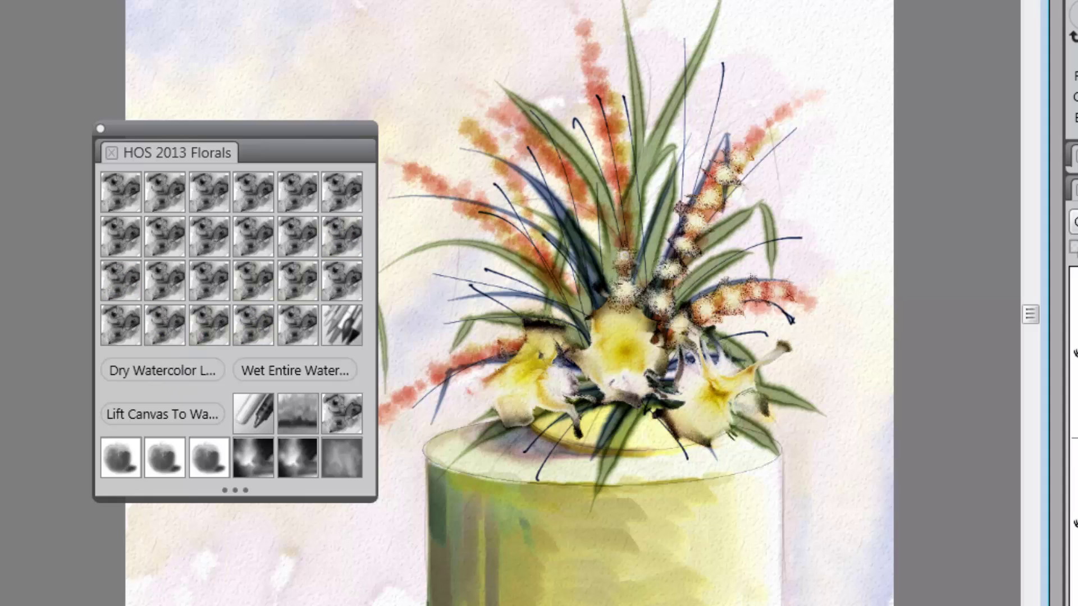
left_click(194, 370)
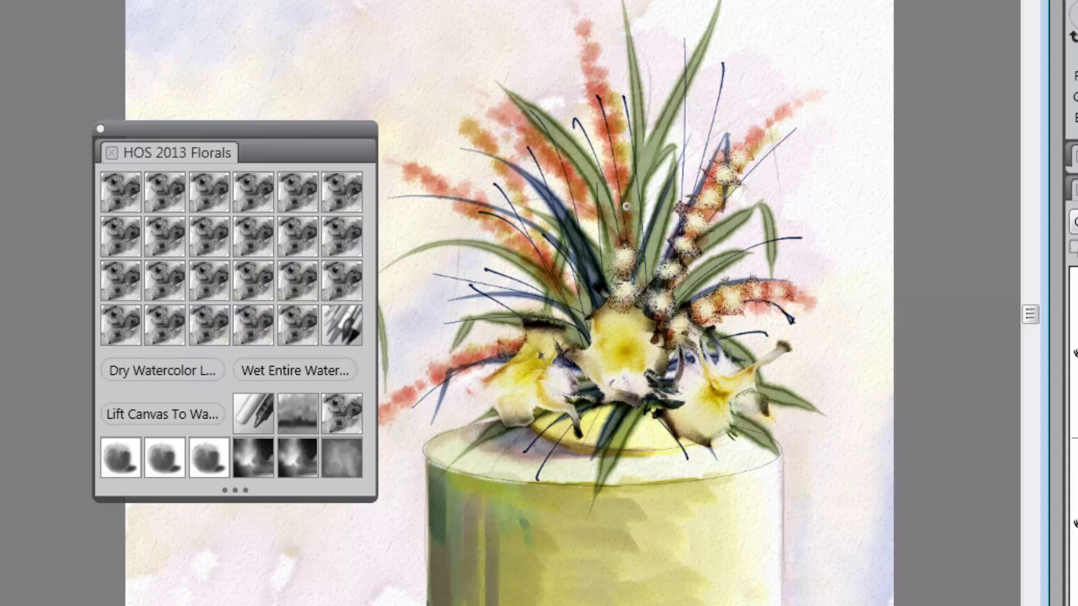
left_click(619, 220)
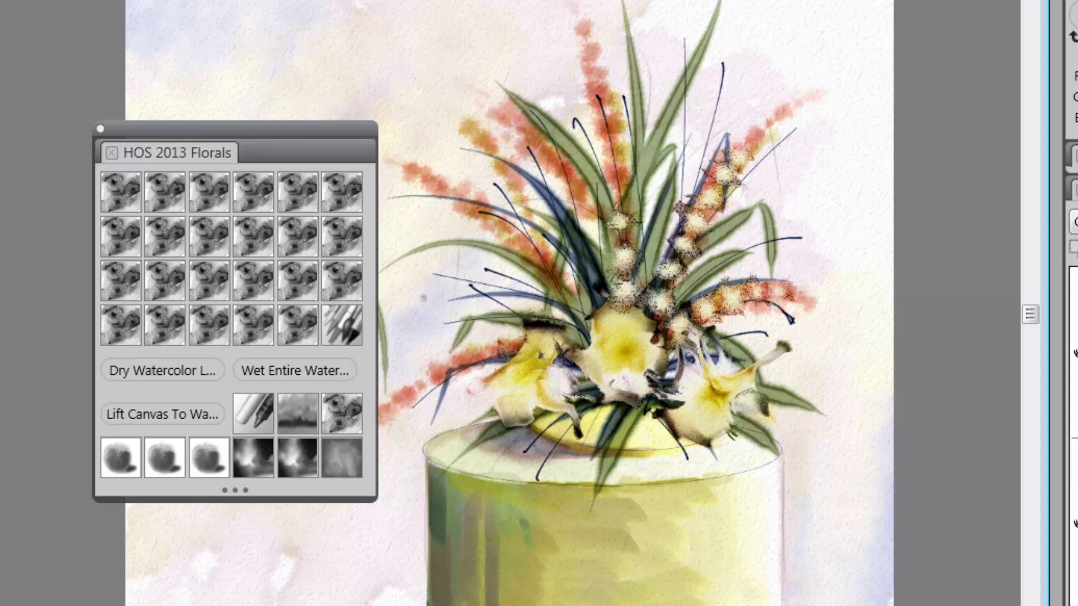
left_click(163, 331)
left_click(192, 372)
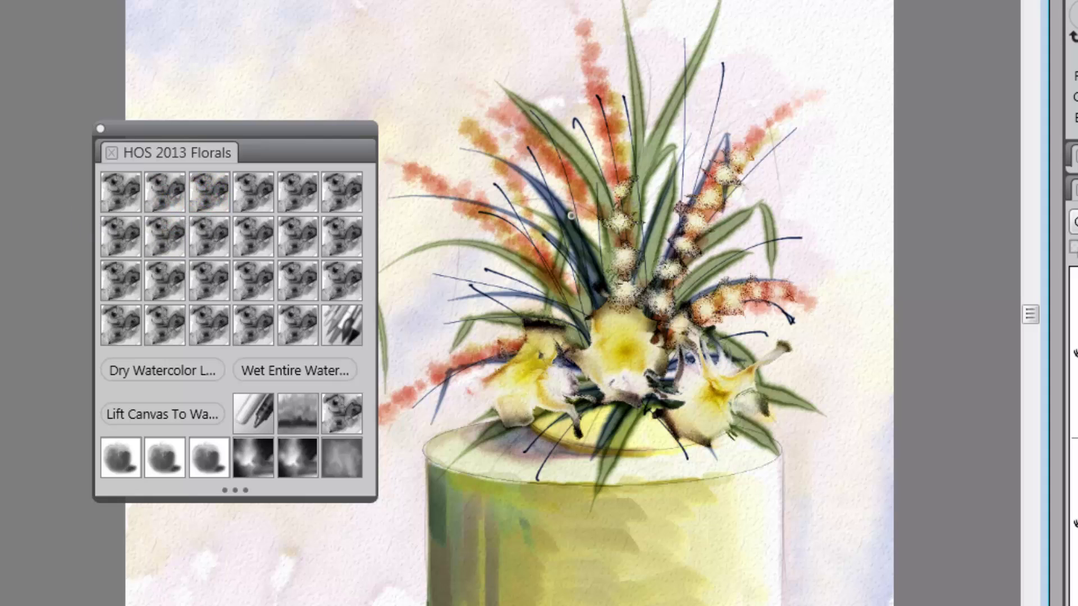
- Continue the textured florets along the upper part of the central red stalk, drying the watercolor layer after each dab
left_click(187, 372)
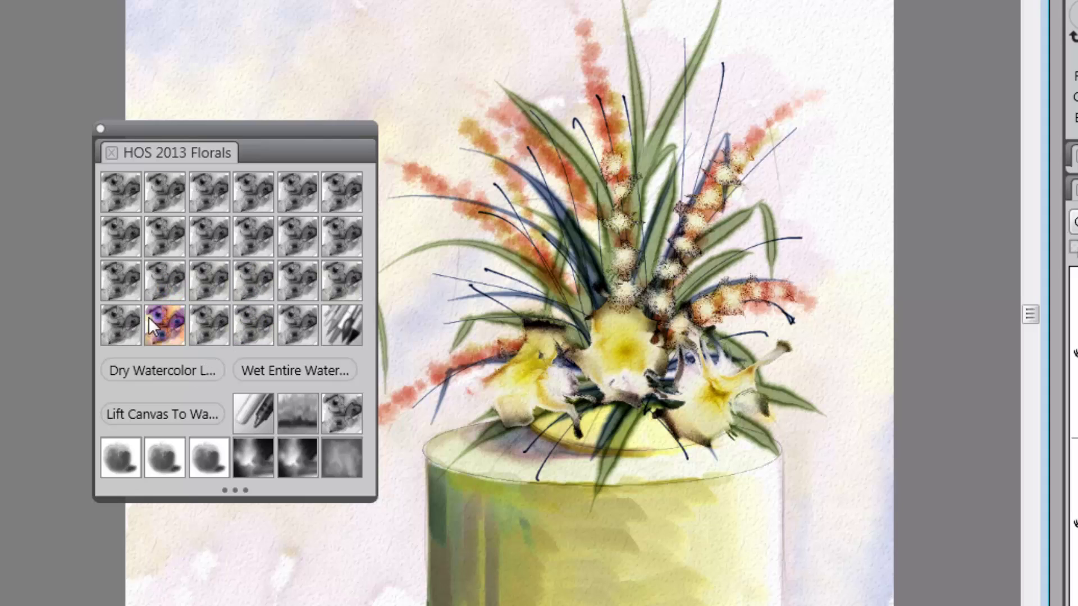
left_click(174, 371)
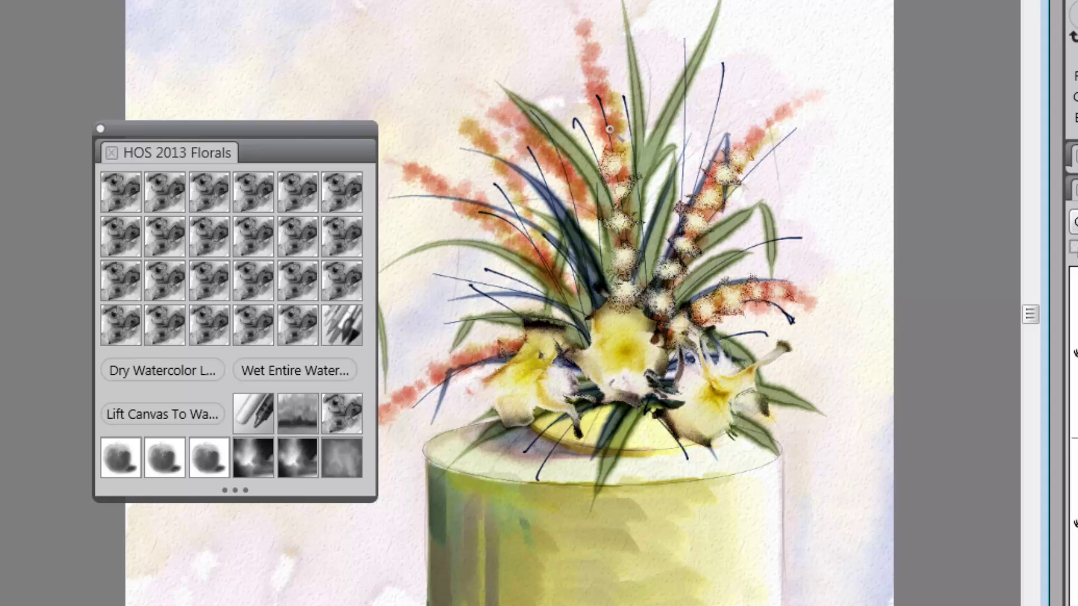
left_click(195, 373)
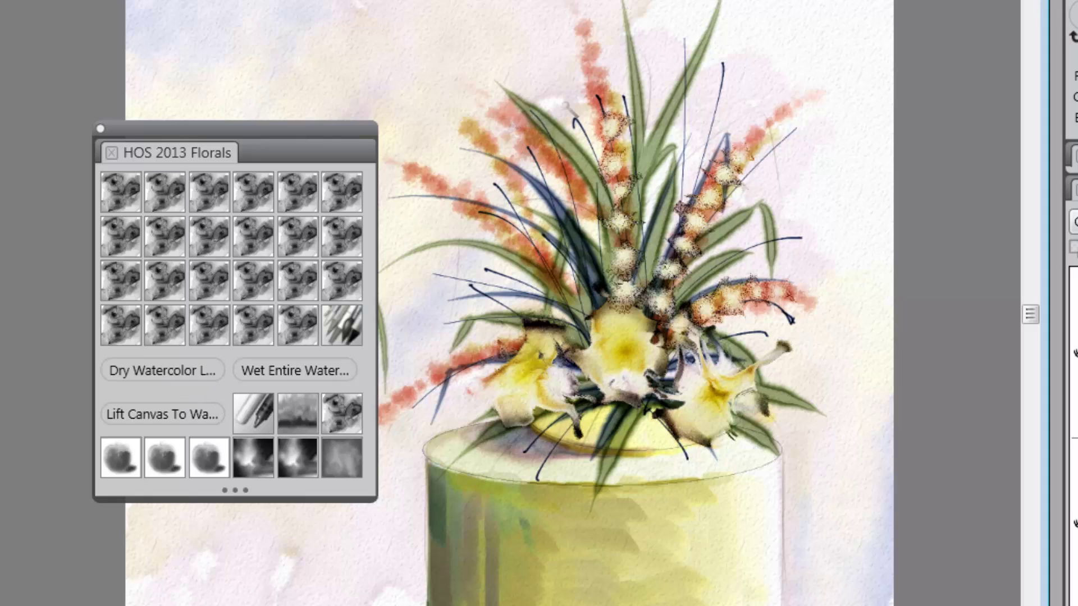
left_click_drag(598, 105, 615, 115)
left_click(201, 366)
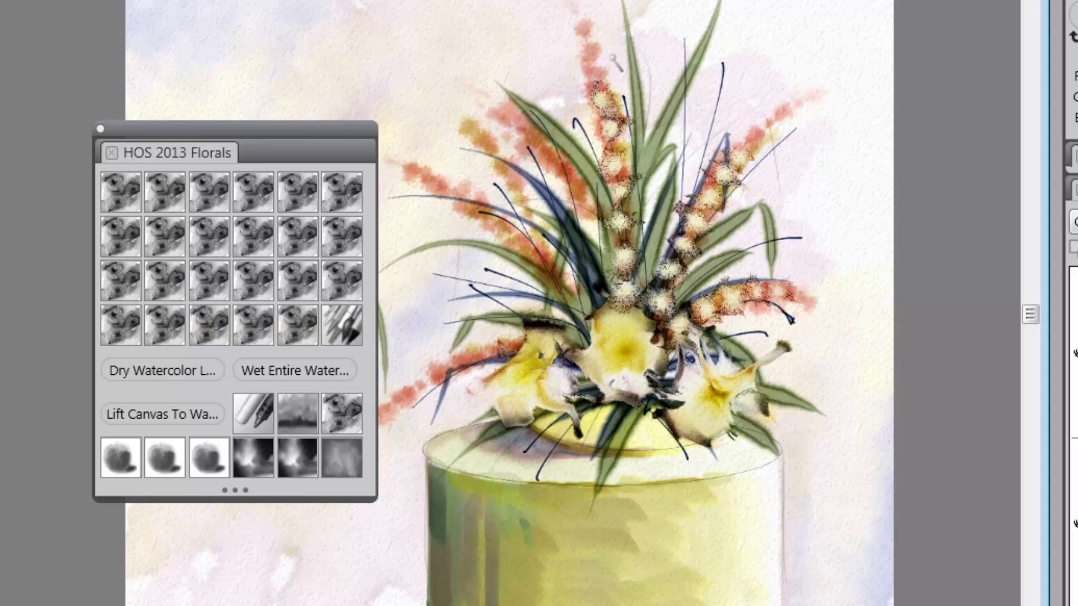
left_click(160, 371)
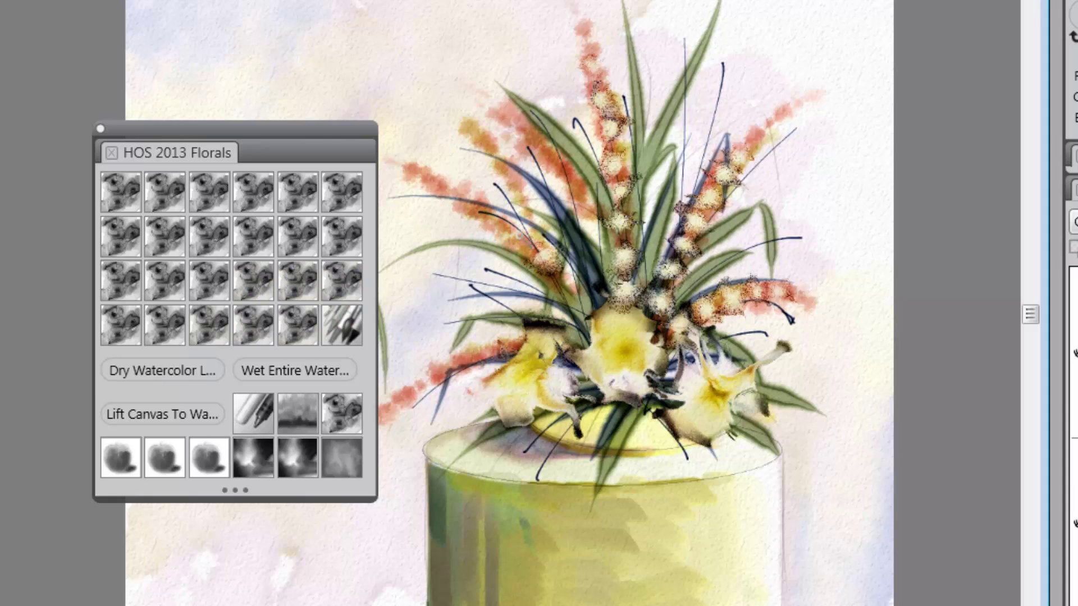
- Paint pale textured florets outward along the long left stalk, drying the watercolor layer between dabs
left_click(160, 368)
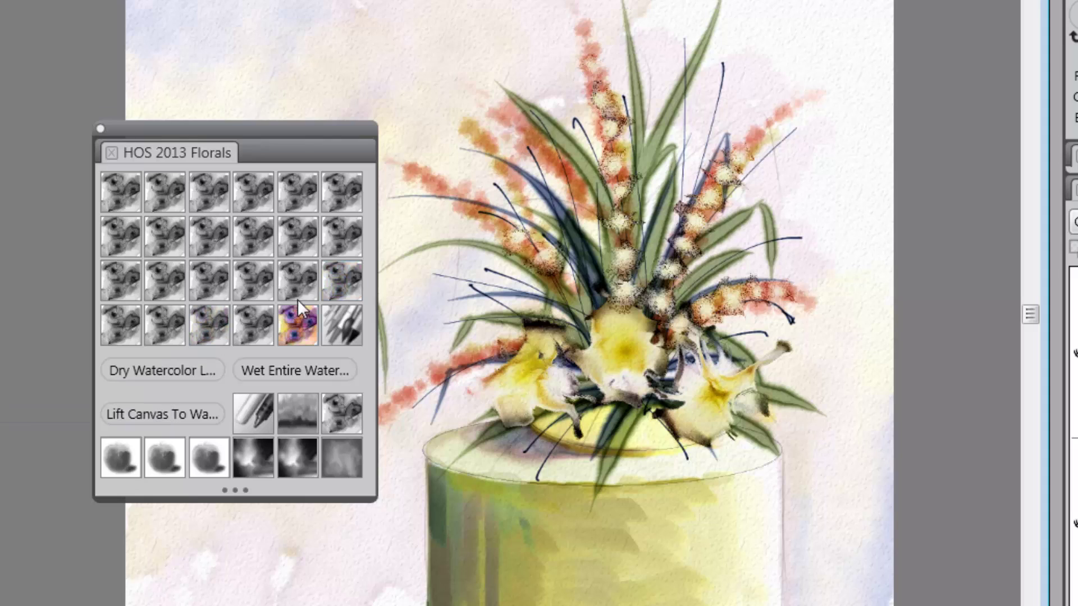
left_click(499, 223)
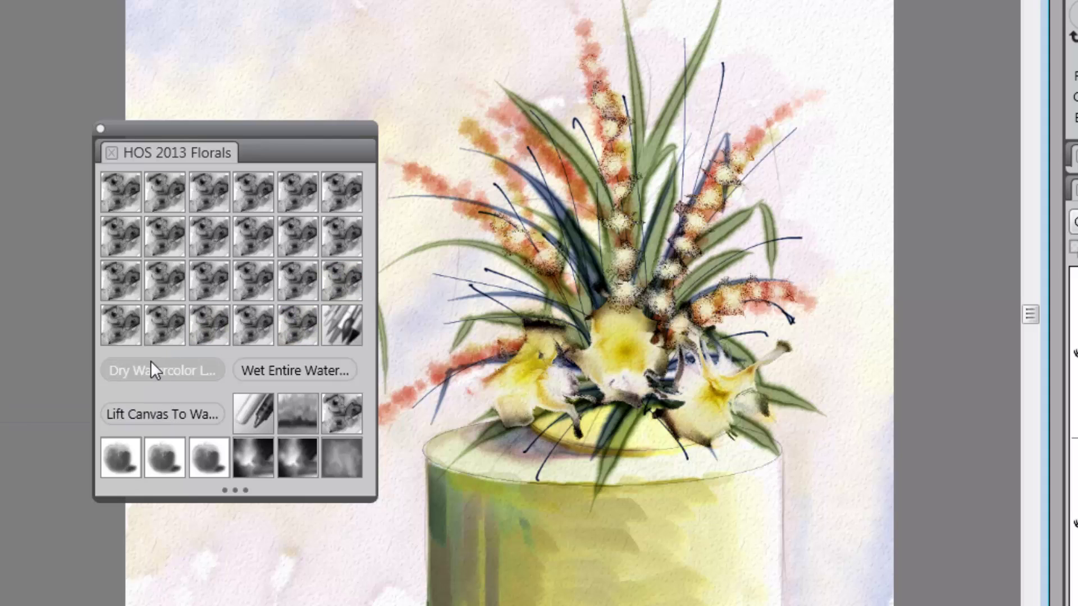
left_click(165, 368)
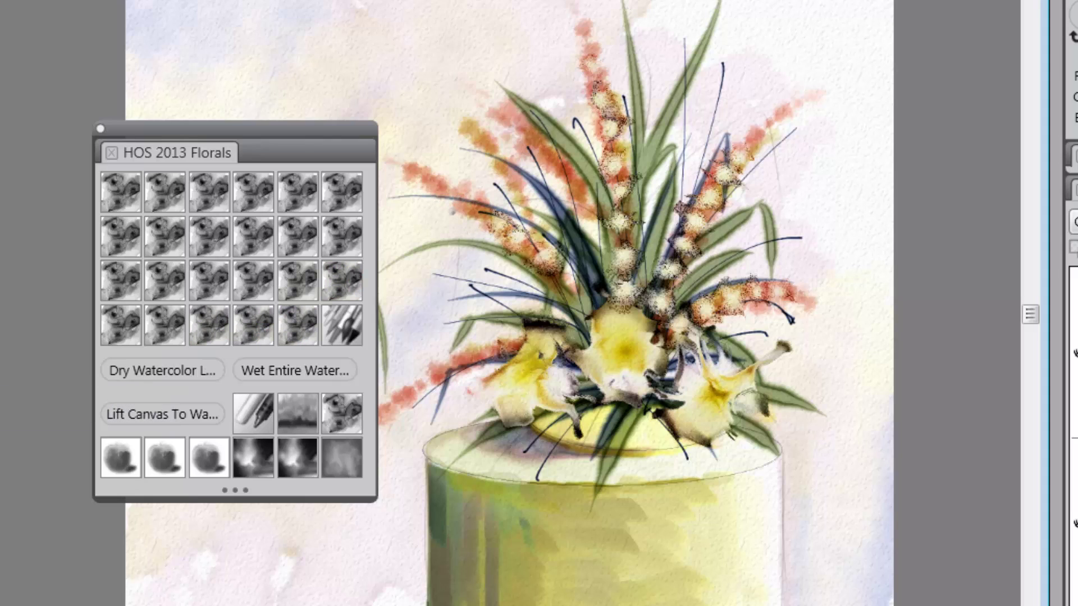
left_click(473, 205)
left_click(167, 372)
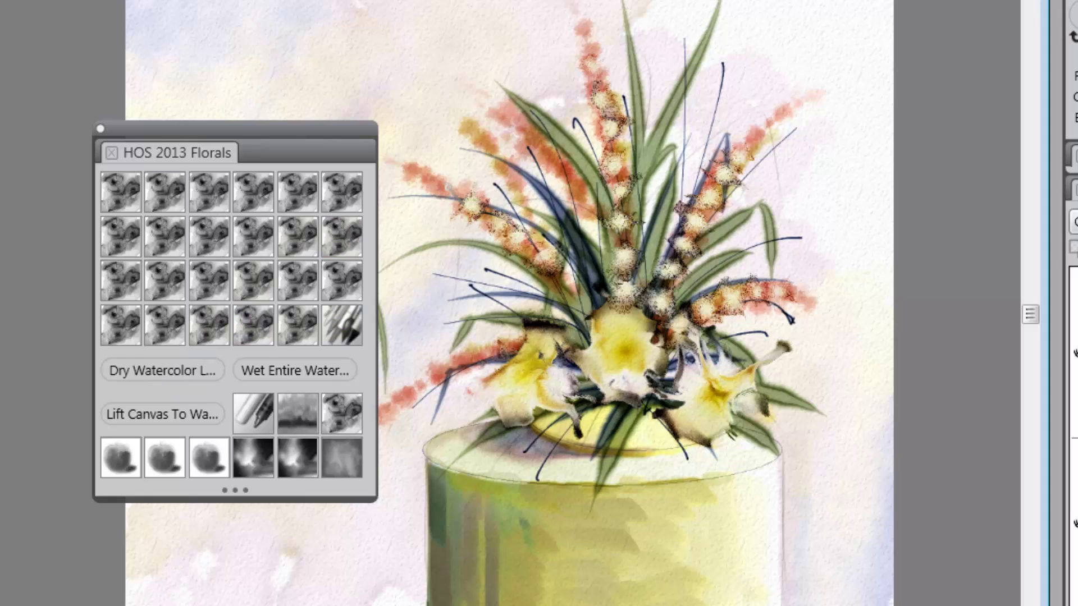
left_click(182, 368)
- Dab textured florets onto the inner left stalk between the long left and central stalks, drying the layer between them
left_click(176, 371)
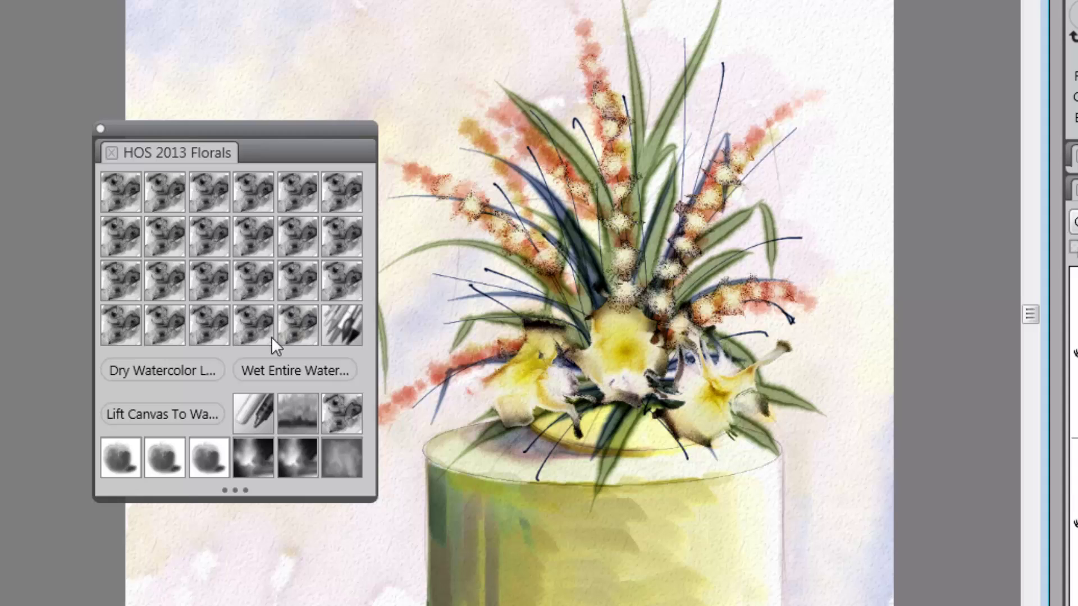
left_click(187, 368)
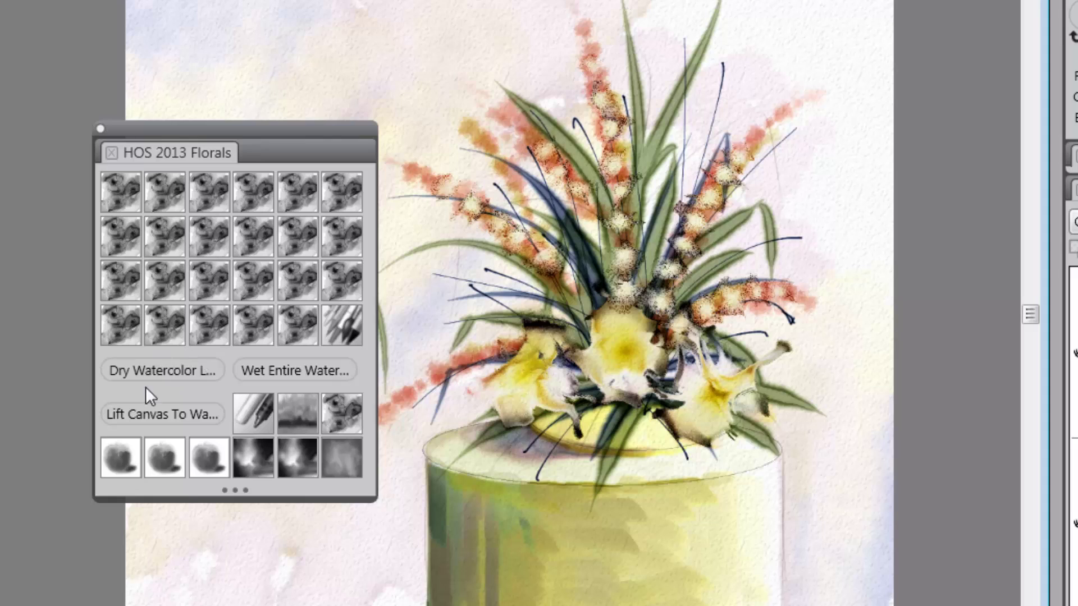
left_click(155, 376)
- Paint a row of textured florets along the lowest left stalk out to its tip, drying the watercolor layer between dabs
left_click(177, 404)
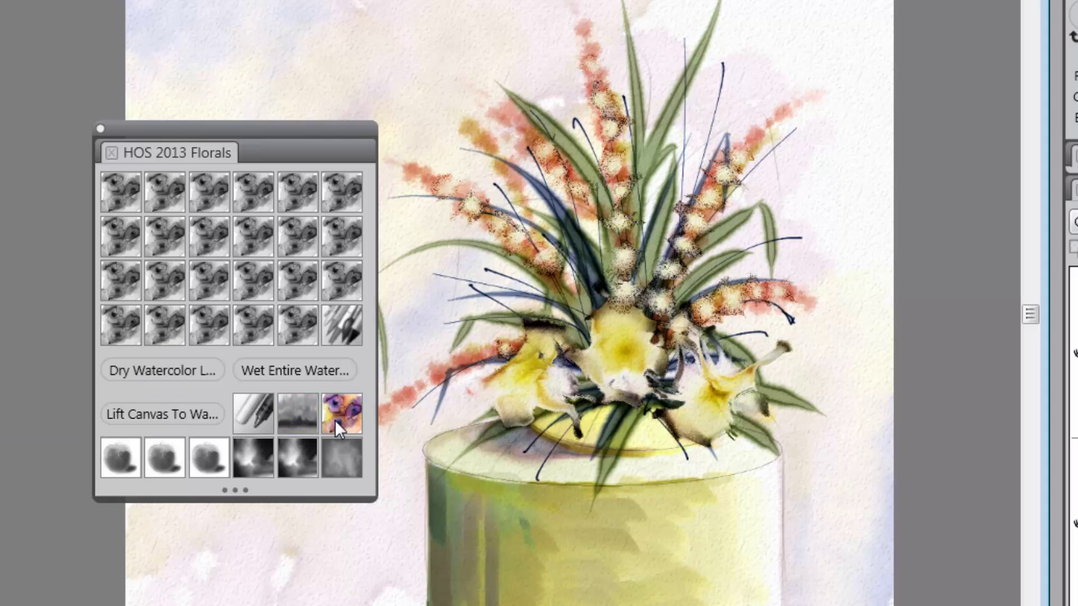
left_click(192, 367)
left_click(274, 375)
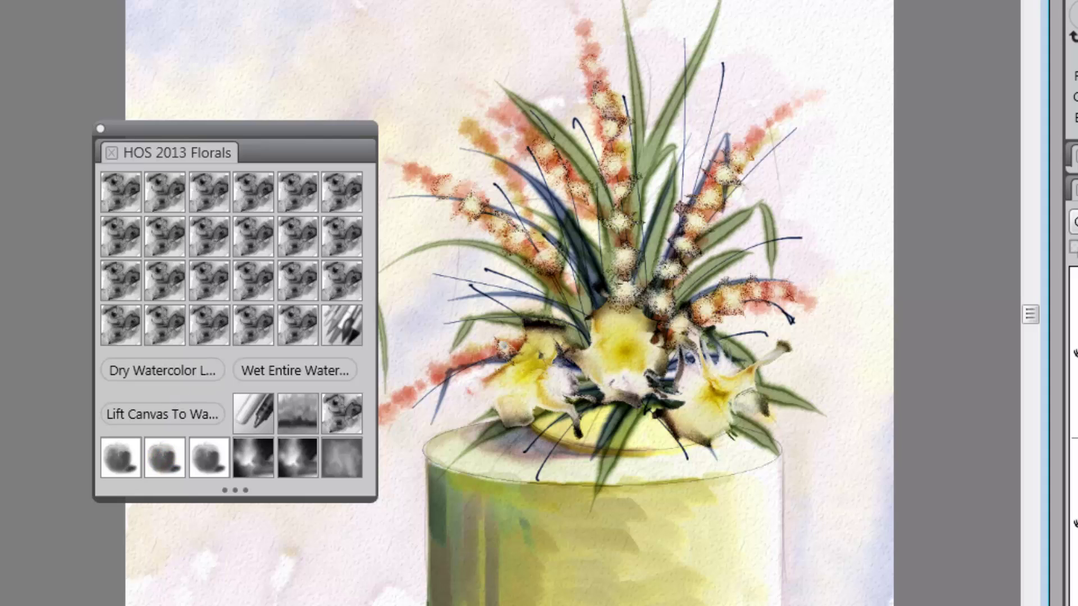
left_click(191, 364)
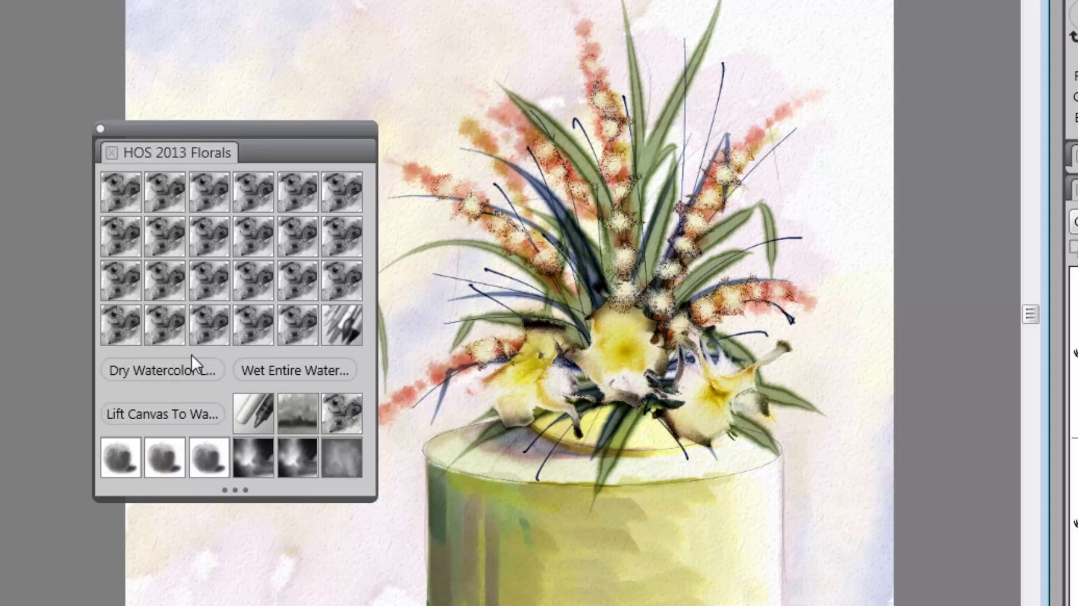
left_click(353, 372)
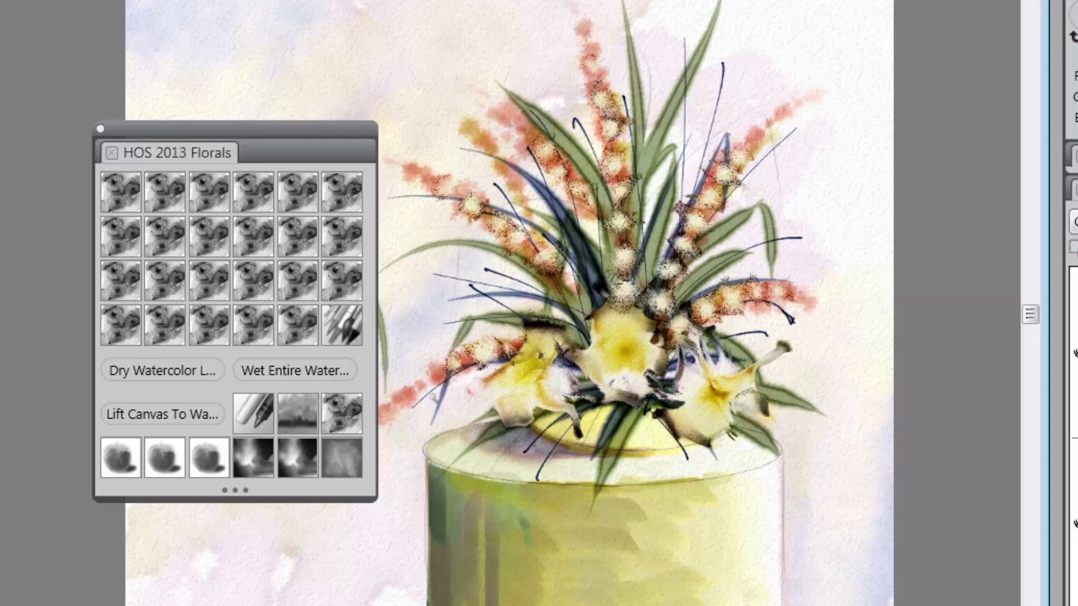
left_click(191, 339)
left_click(191, 367)
left_click(277, 375)
left_click(211, 406)
left_click(179, 366)
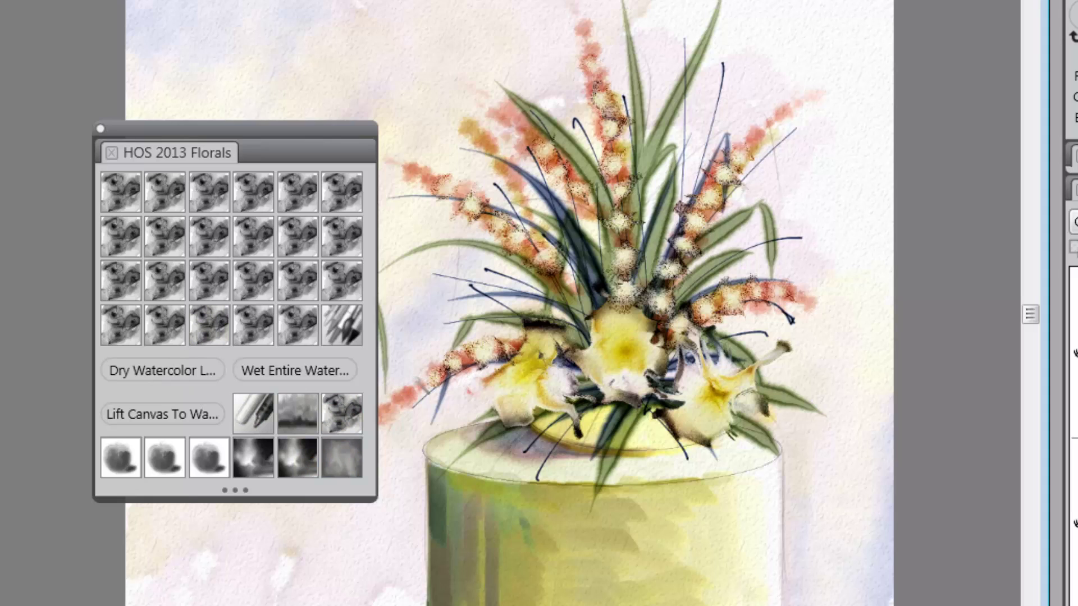
left_click(190, 366)
left_click(186, 362)
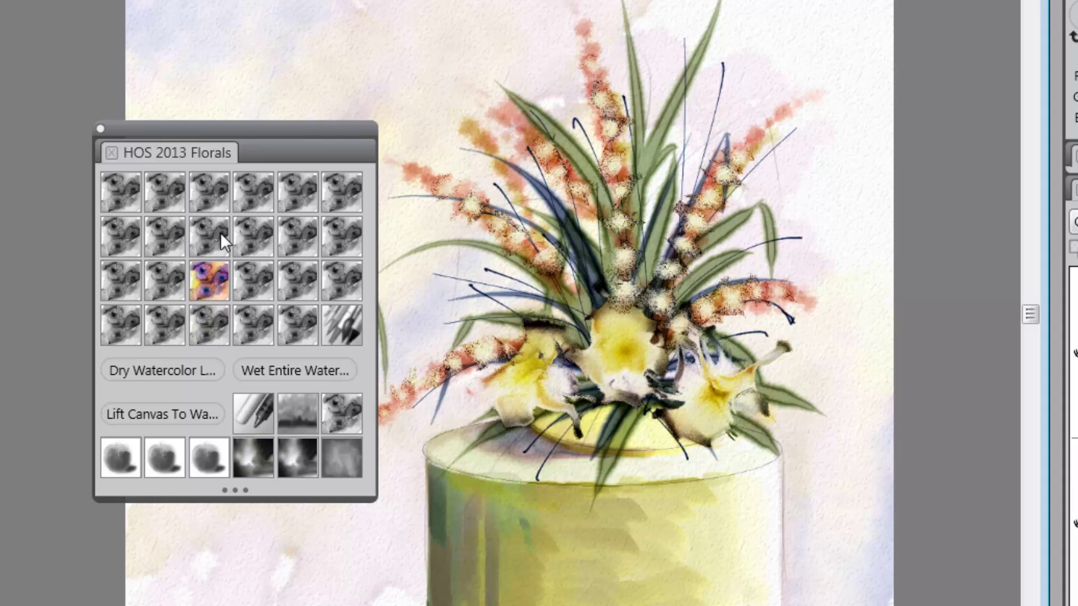
- Dry the watercolor layer and paint textured florets along the lower right stalk beside the yellow blossoms
left_click_drag(270, 123, 203, 132)
left_click(111, 380)
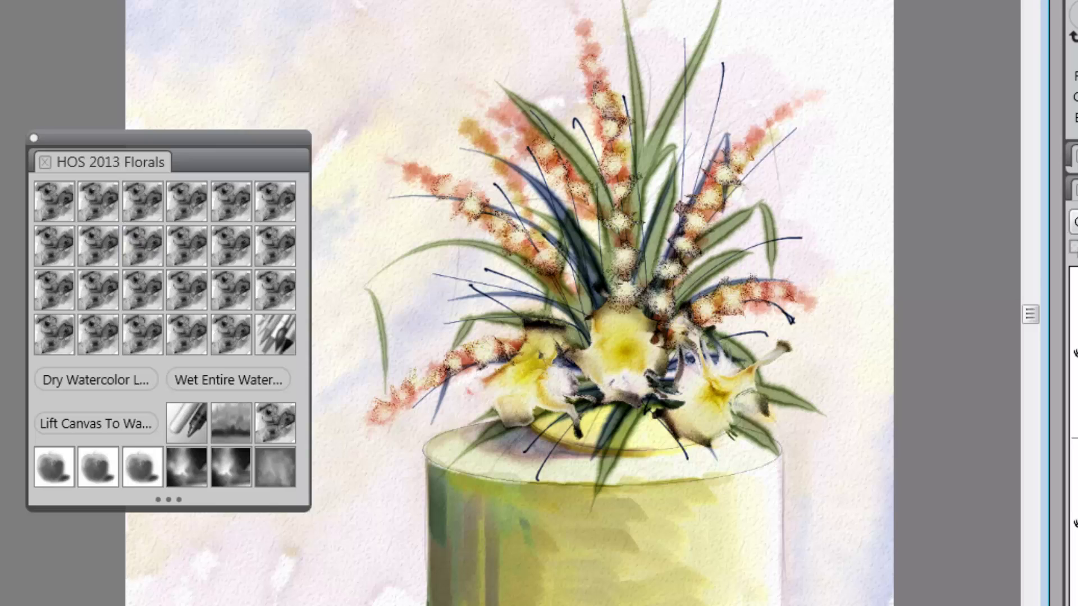
mouse_move(689, 327)
left_mouse_down()
mouse_move(750, 300)
mouse_move(730, 300)
left_mouse_up()
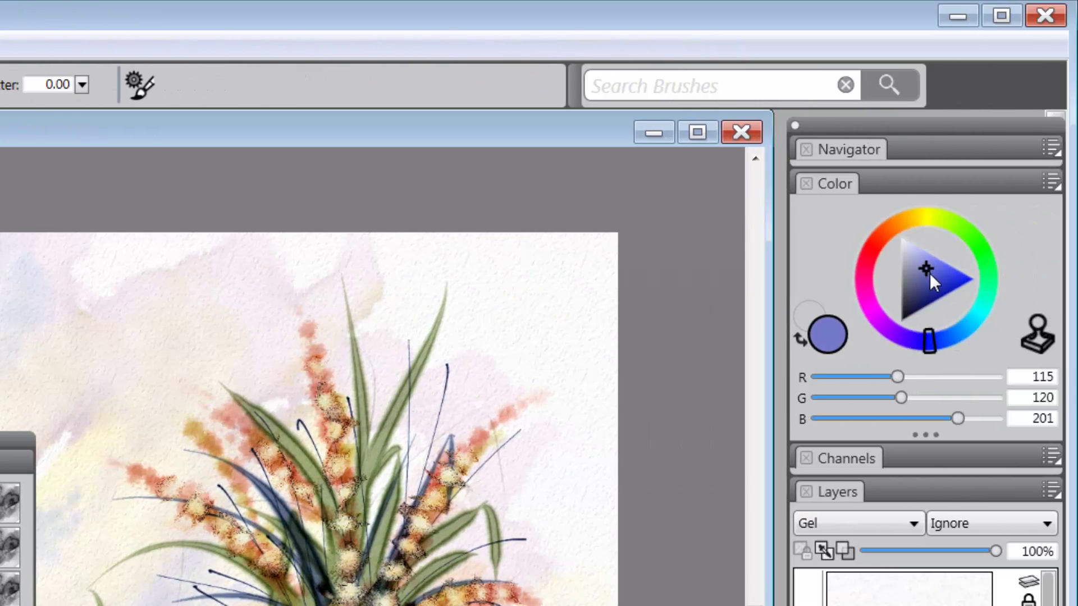
- Set the paint color to dark blue, RGB 1, 20, 129, undoing a trial dab at the plant's center along the way
left_click_drag(930, 273, 937, 262)
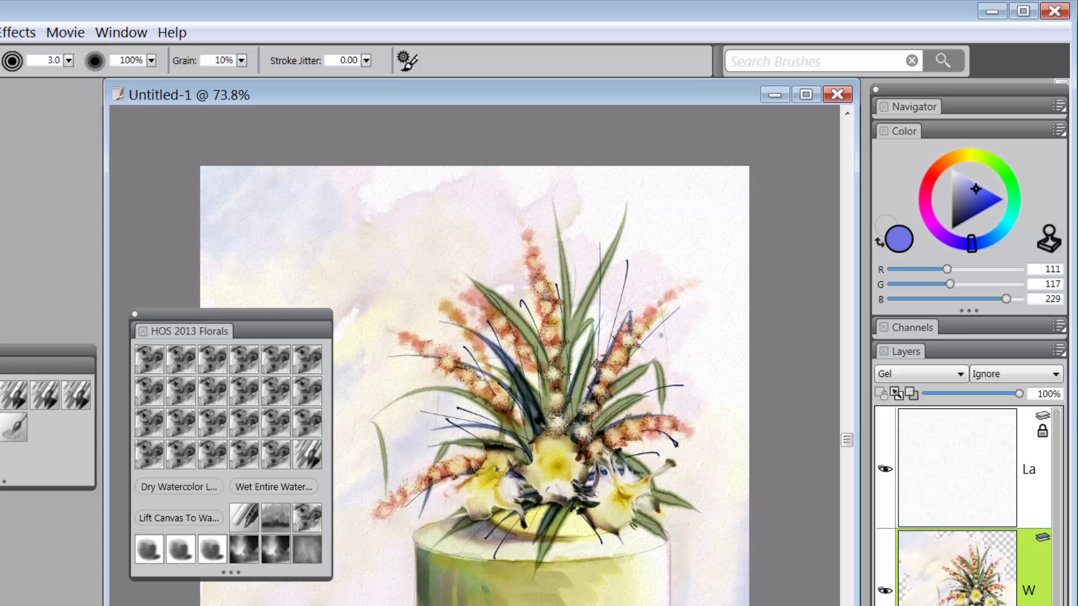
left_click_drag(970, 213, 982, 229)
left_click_drag(968, 254, 986, 243)
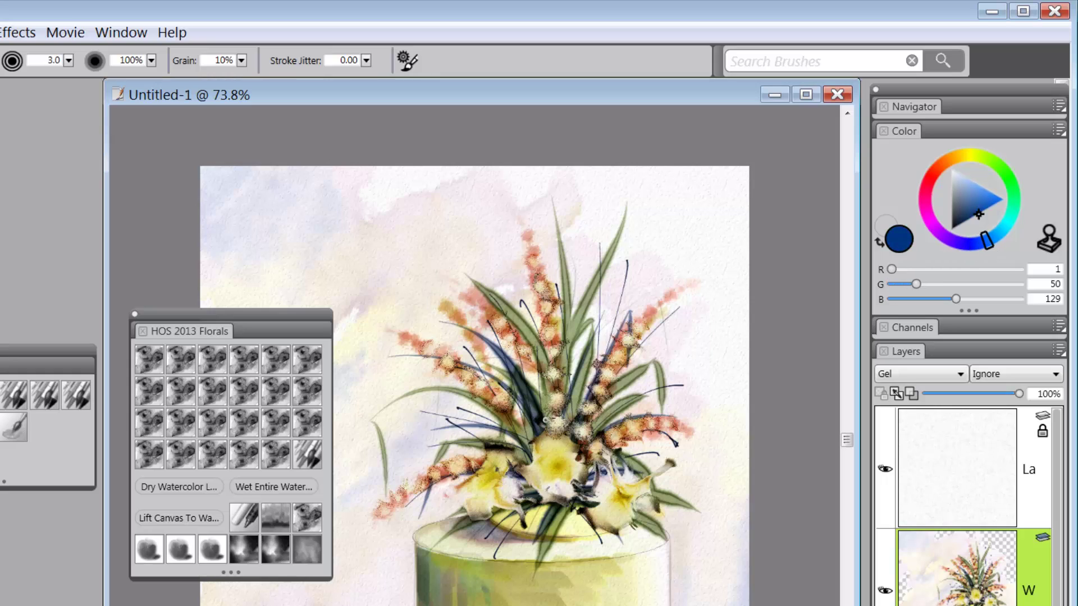
left_click(557, 424)
key("ctrl+z")
left_click_drag(985, 239, 978, 245)
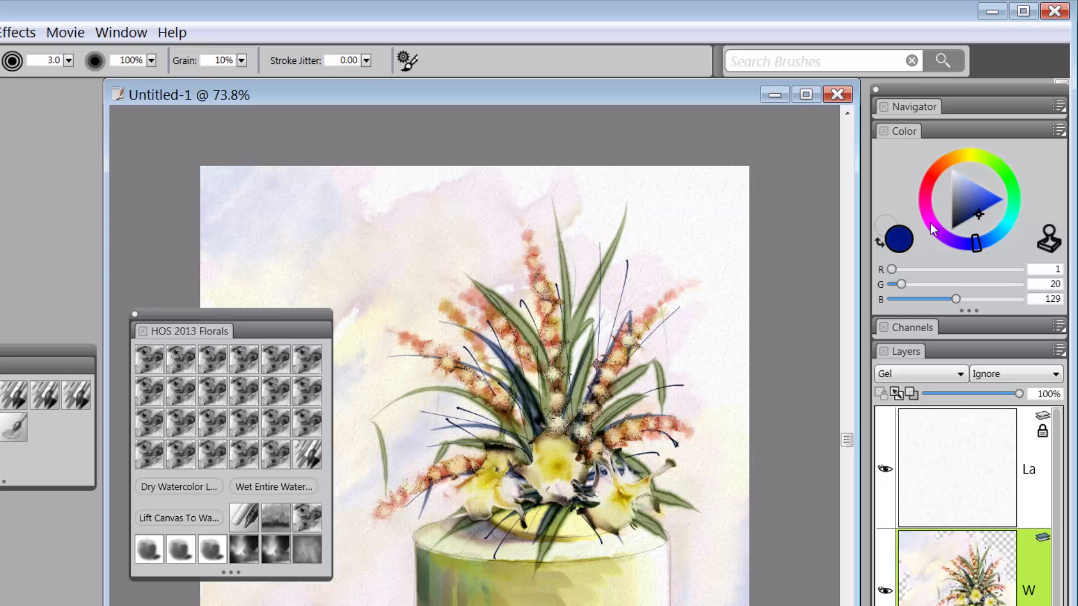
- Dab dark blue accents onto the florets of the central, lowest left and long left stalks
left_click(558, 400)
left_click(542, 288)
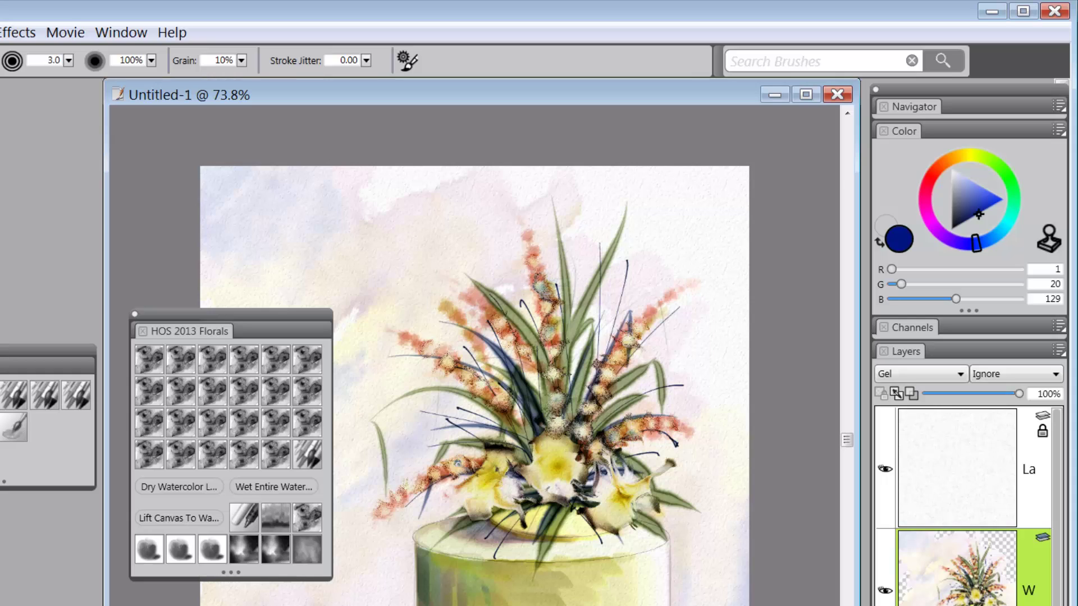
left_click(458, 463)
left_click(431, 484)
left_click(403, 486)
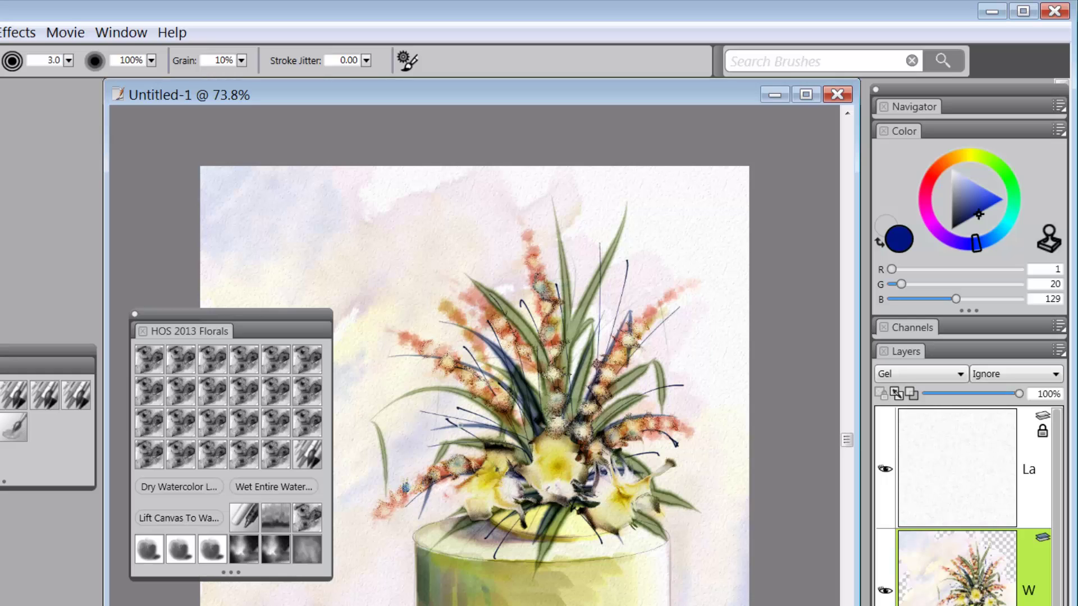
left_click(451, 363)
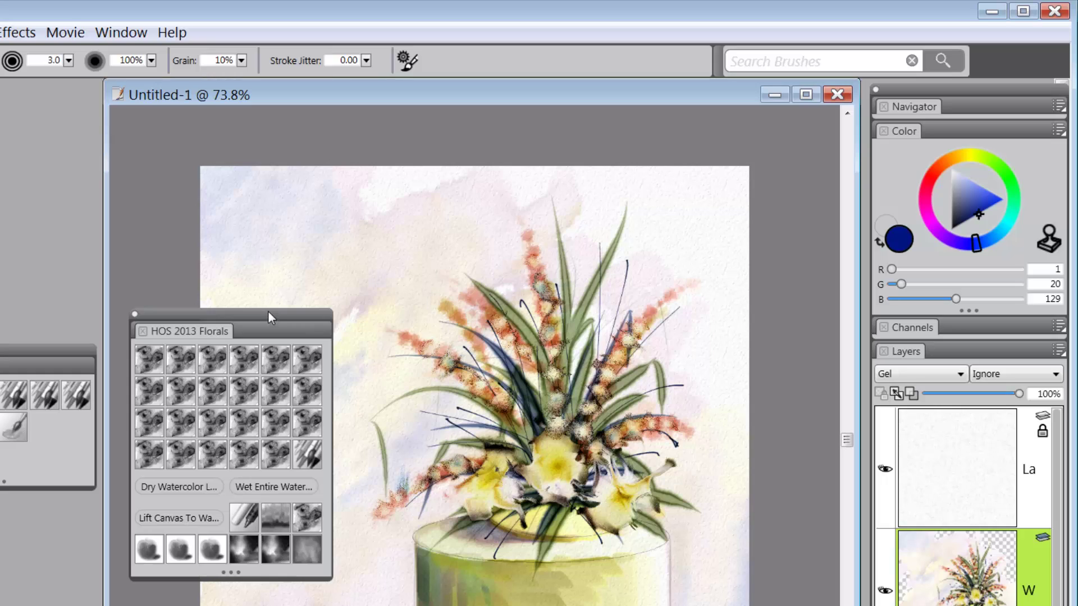
- Add a new watercolor layer above the painted one and place the HOS 2013 Florals palette above the Custom 24 palette
left_click_drag(268, 311, 176, 259)
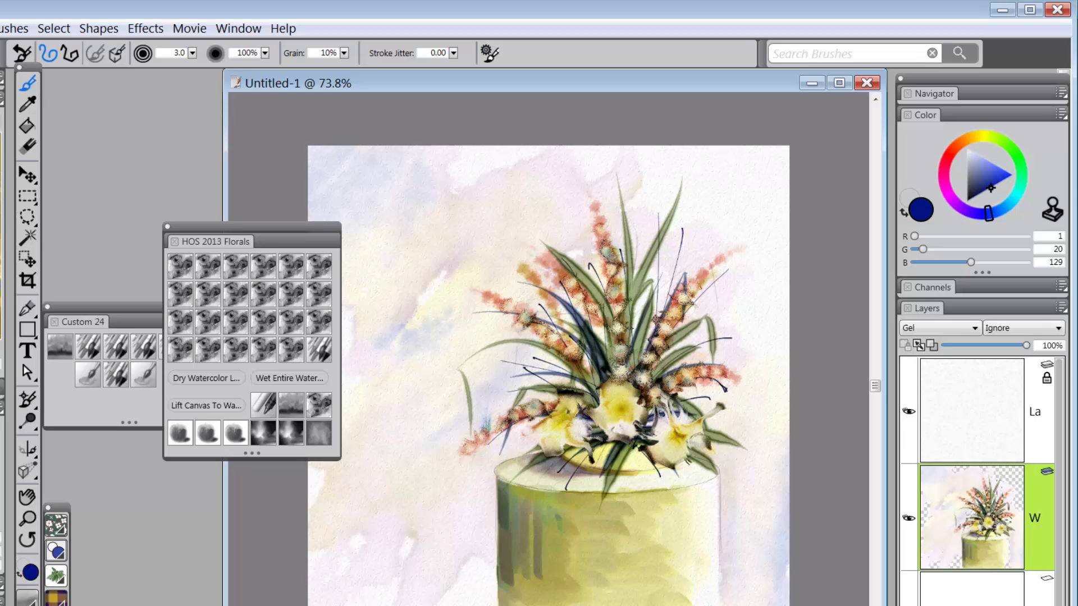
left_click(957, 580)
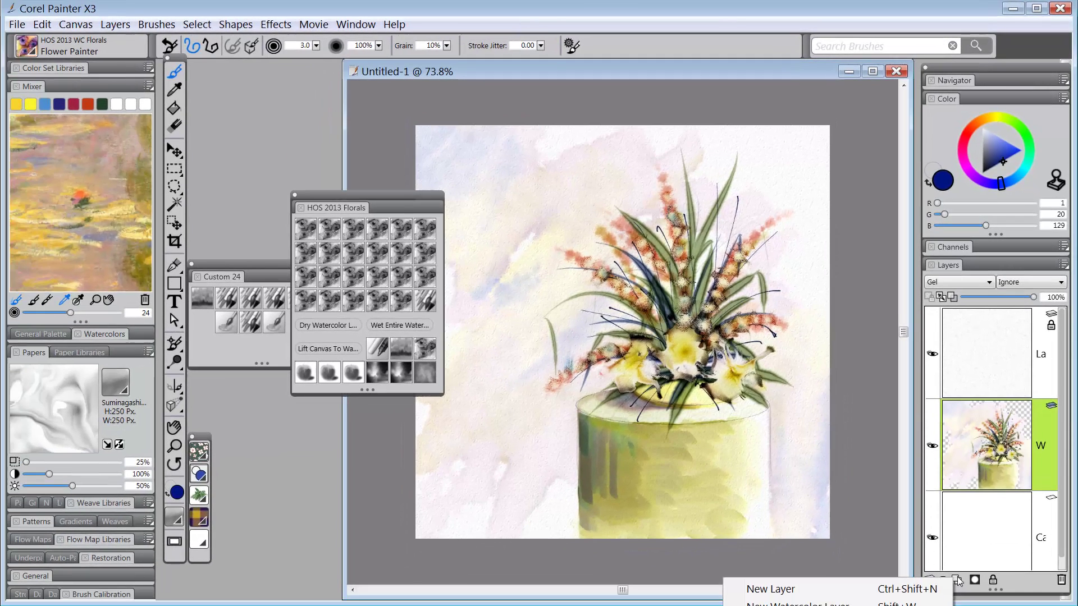
left_click(934, 601)
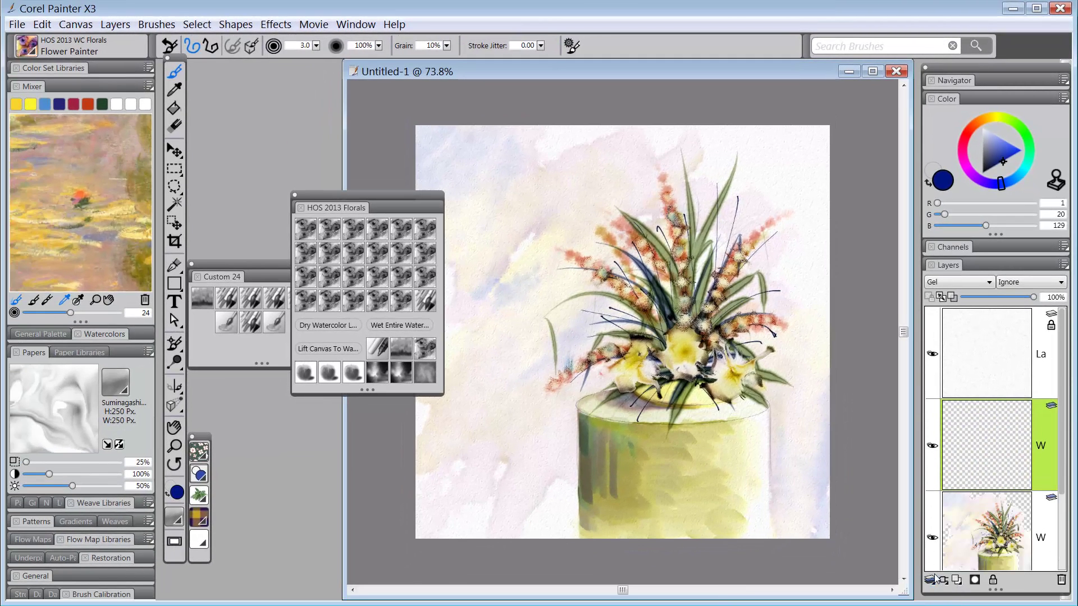
left_click_drag(399, 194, 295, 57)
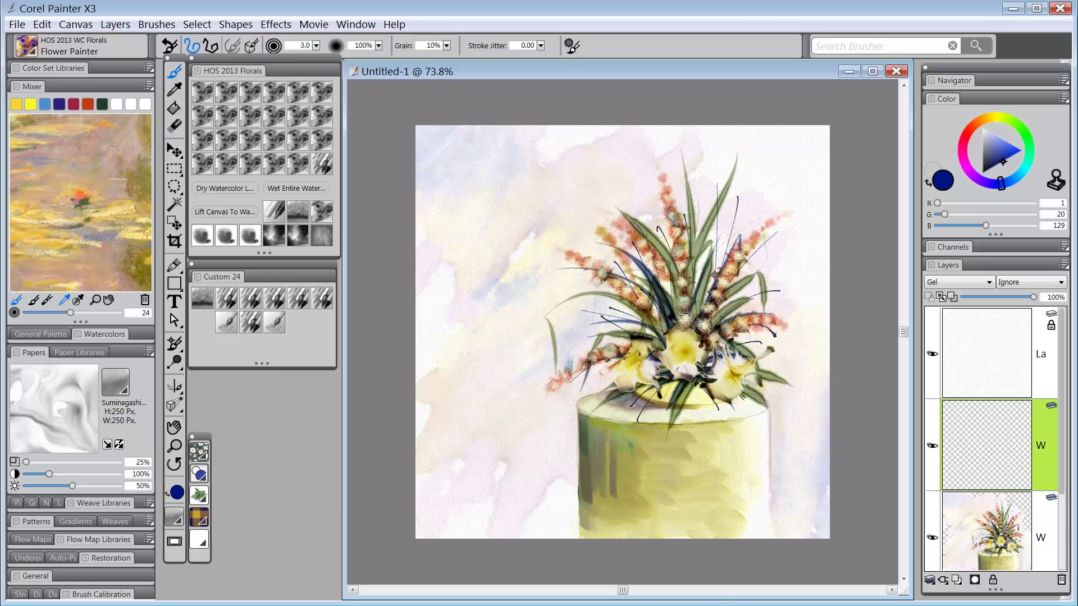